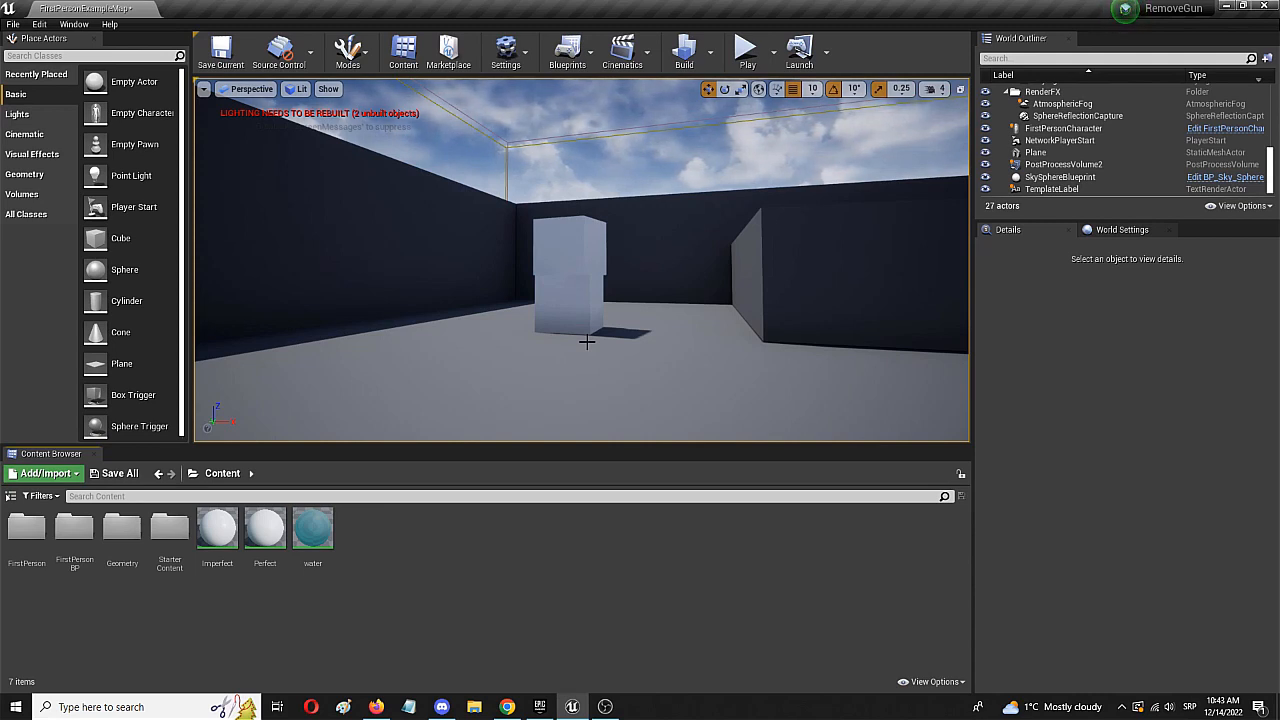
- Place a cylinder on the floor at the start of the First Person text and scale it to X 0.5 and Z 1.25
right_click_drag(701, 351, 860, 376)
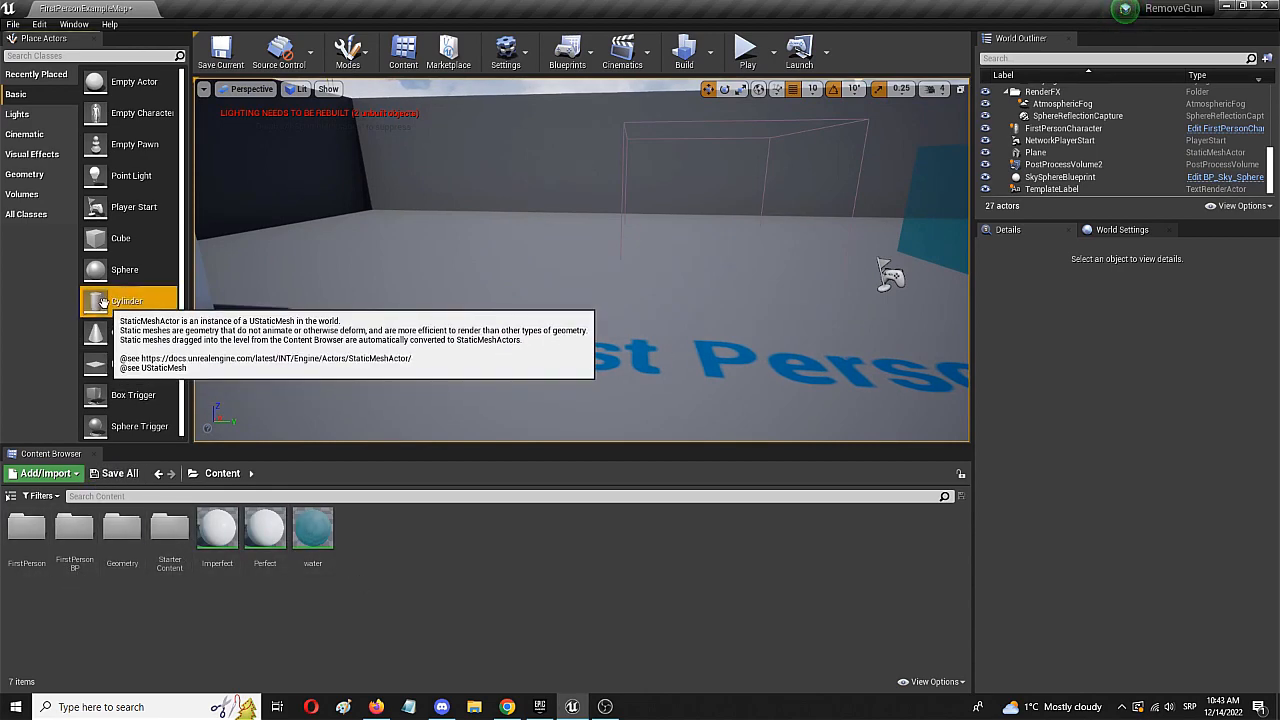
left_click_drag(100, 305, 480, 336)
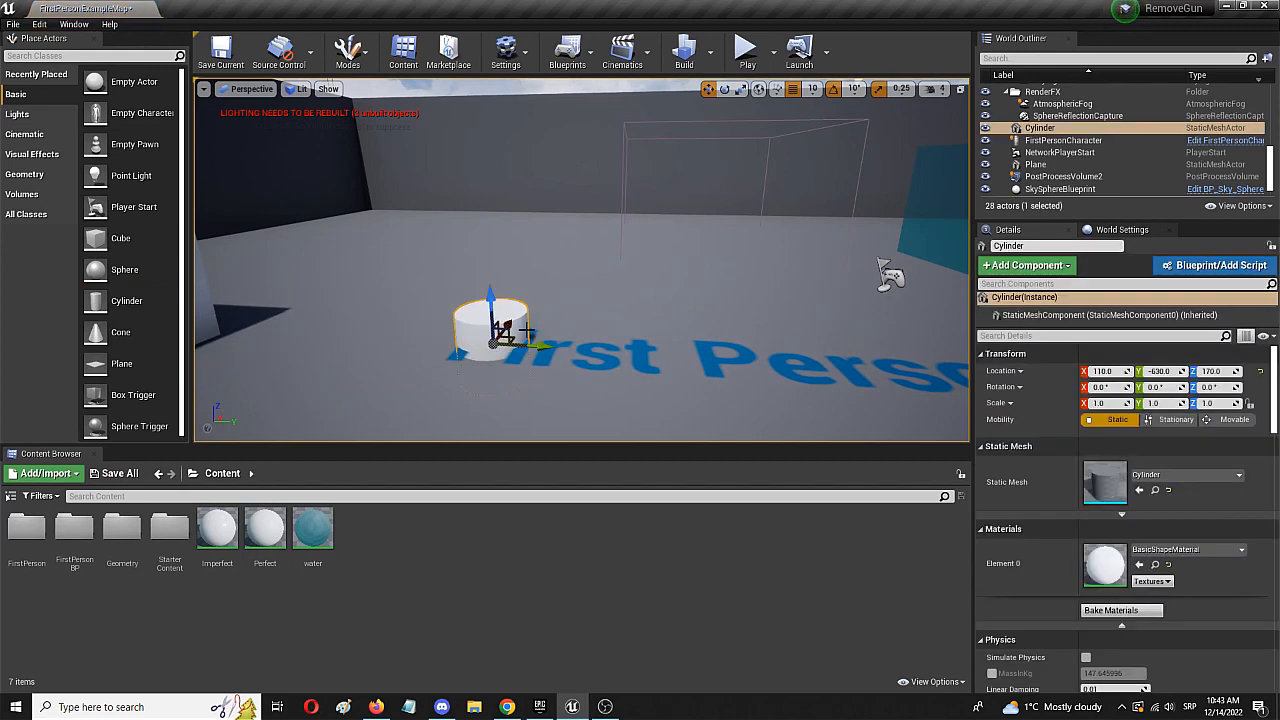
key("e")
key("r")
left_click_drag(536, 344, 500, 347)
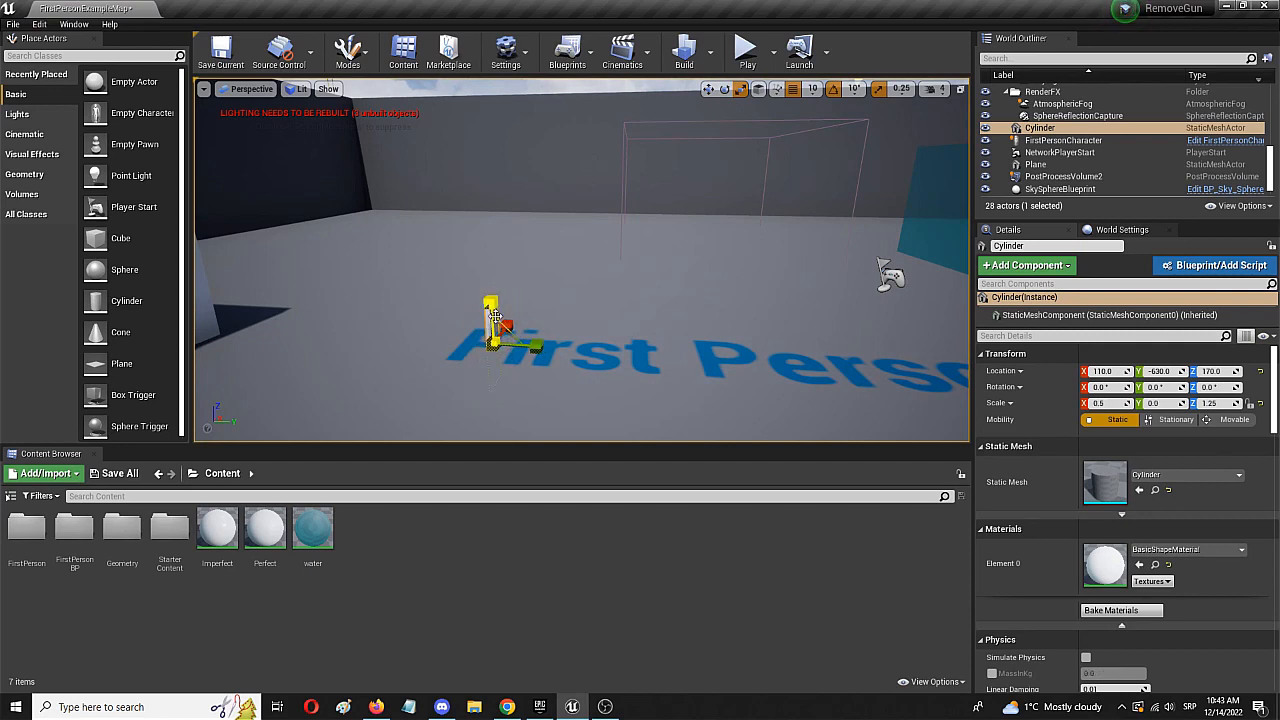
- Set the cylinder's Y scale to 0.25
key("e")
key("r")
key("w")
mouse_move(511, 367)
right_mouse_down()
mouse_move(530, 394)
mouse_move(540, 380)
mouse_move(500, 384)
mouse_move(524, 376)
mouse_move(514, 366)
right_mouse_up()
key("s")
key("a")
left_click_drag(643, 332, 654, 332)
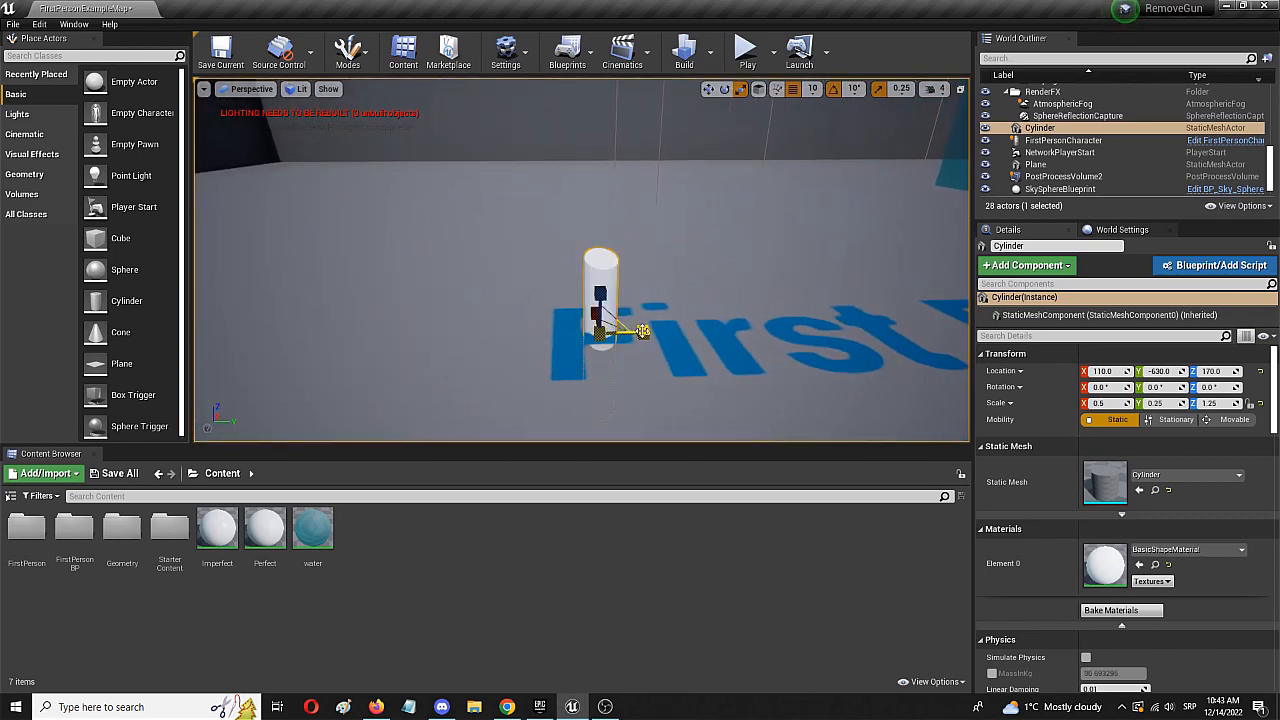
- Stretch the cylinder into a tall pole with a Z scale of 7.0 and raise it to a Z location of 330
key("e")
key("r")
left_click_drag(605, 289, 606, 215)
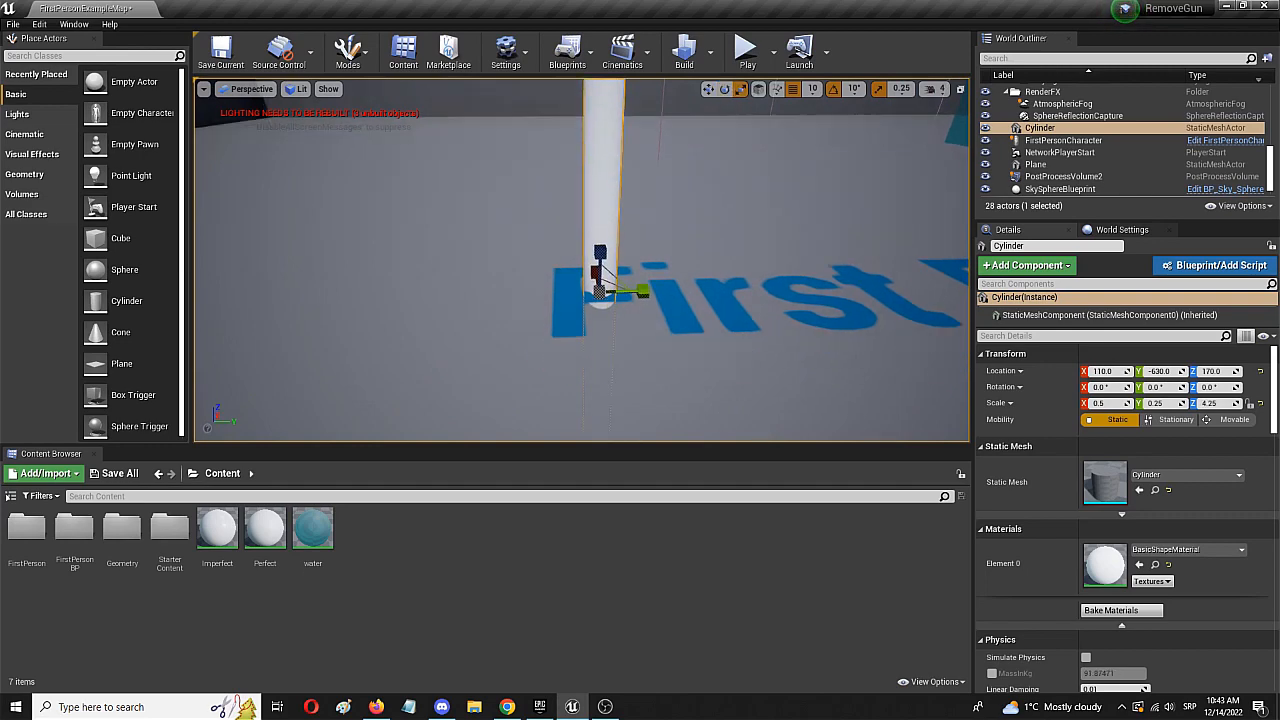
scroll(617, 283, "down", 10)
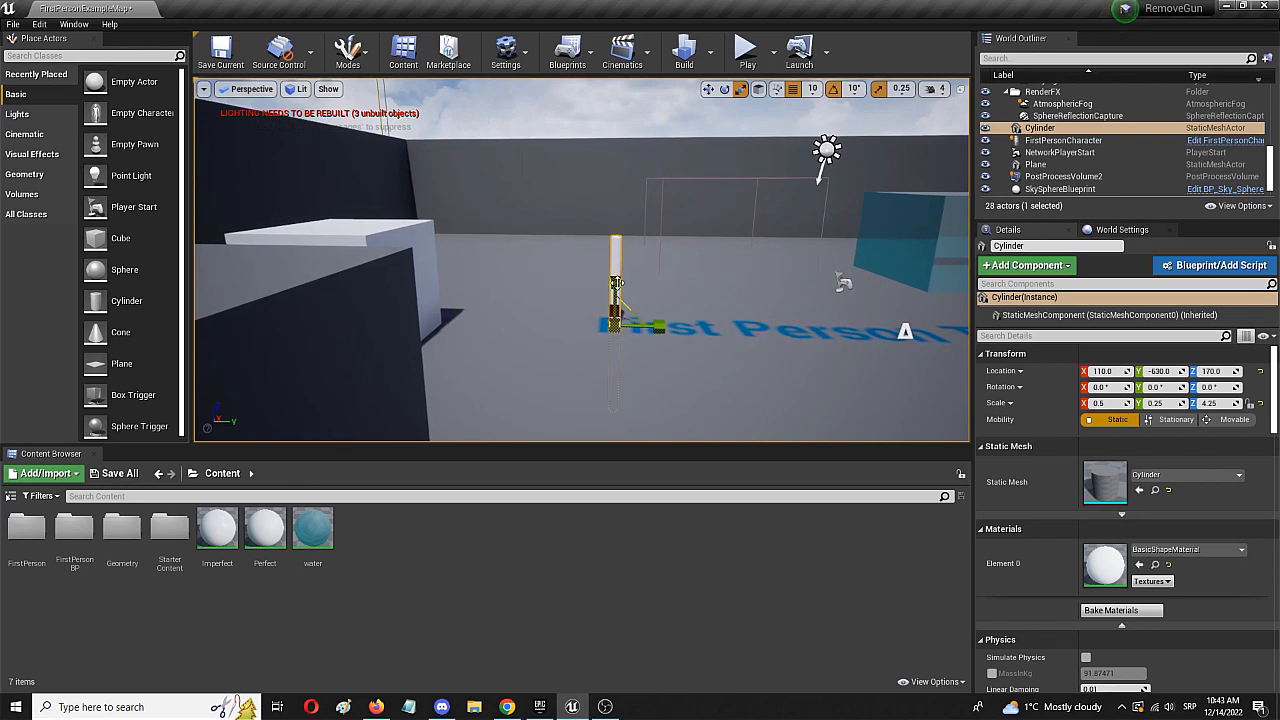
key("w")
left_click_drag(617, 290, 617, 203)
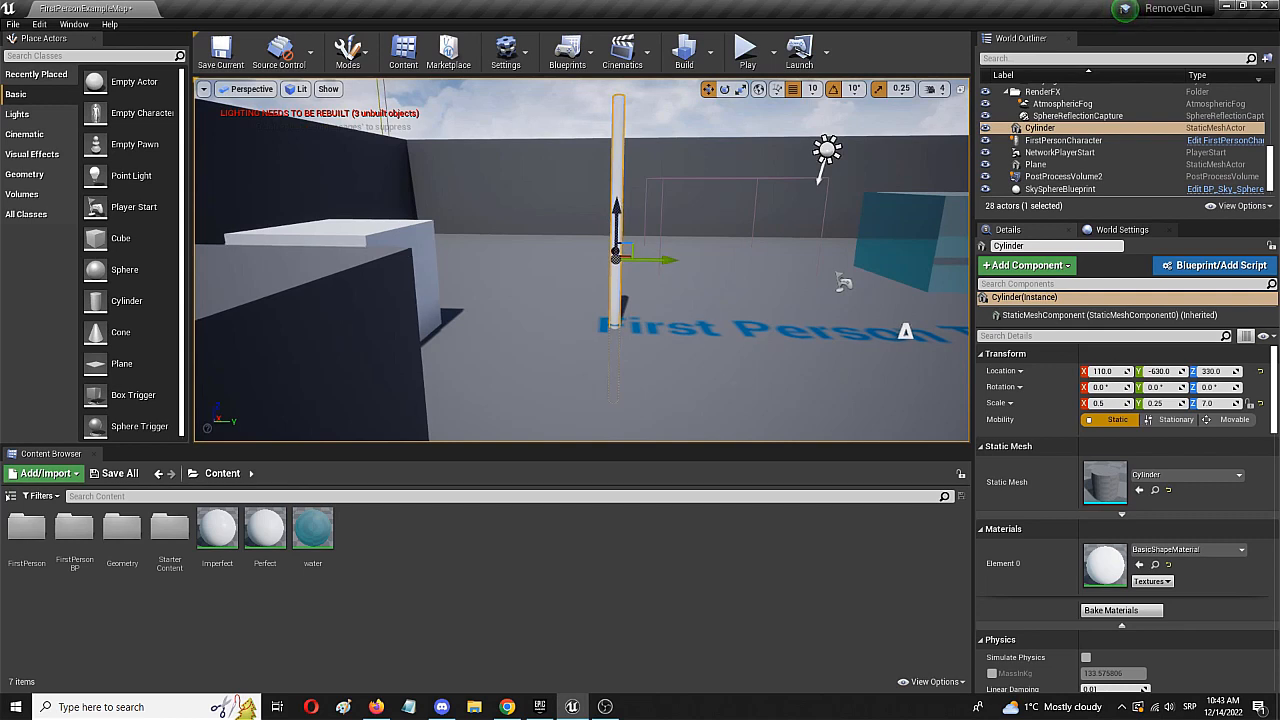
- Deselect the pole and open the StarterContent folder
left_click(738, 380)
left_click(164, 535)
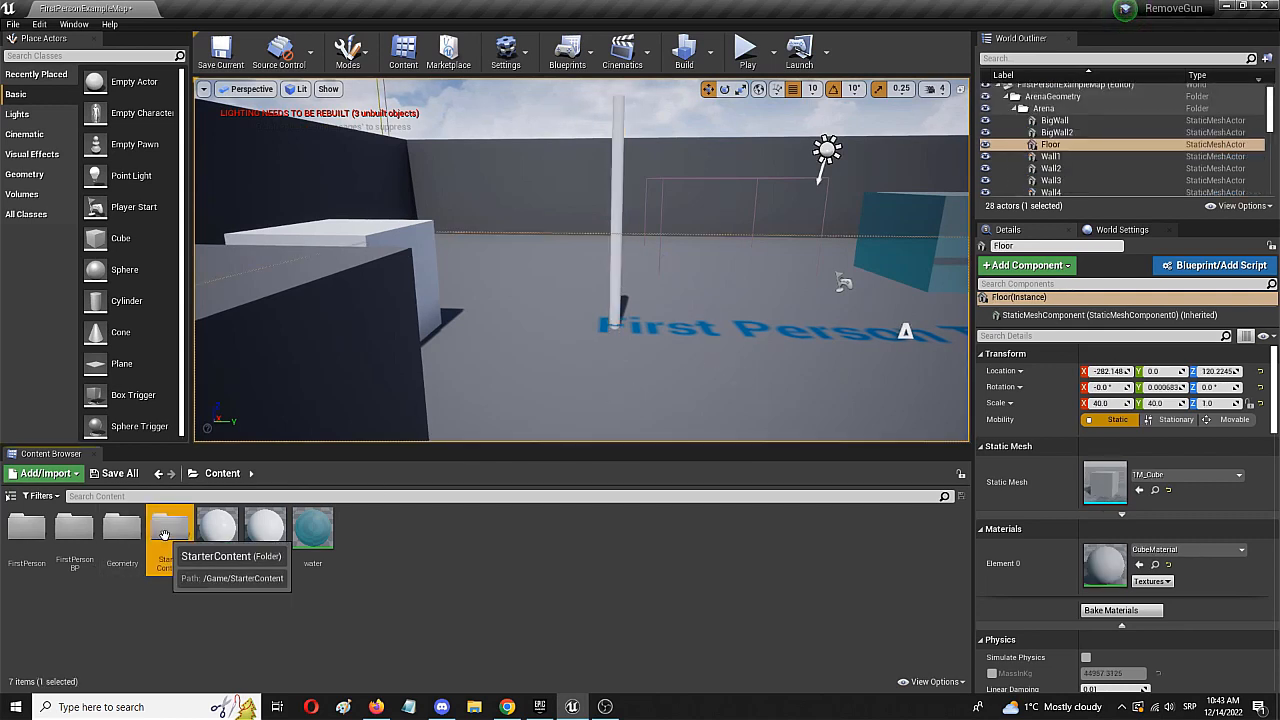
double_click(166, 535)
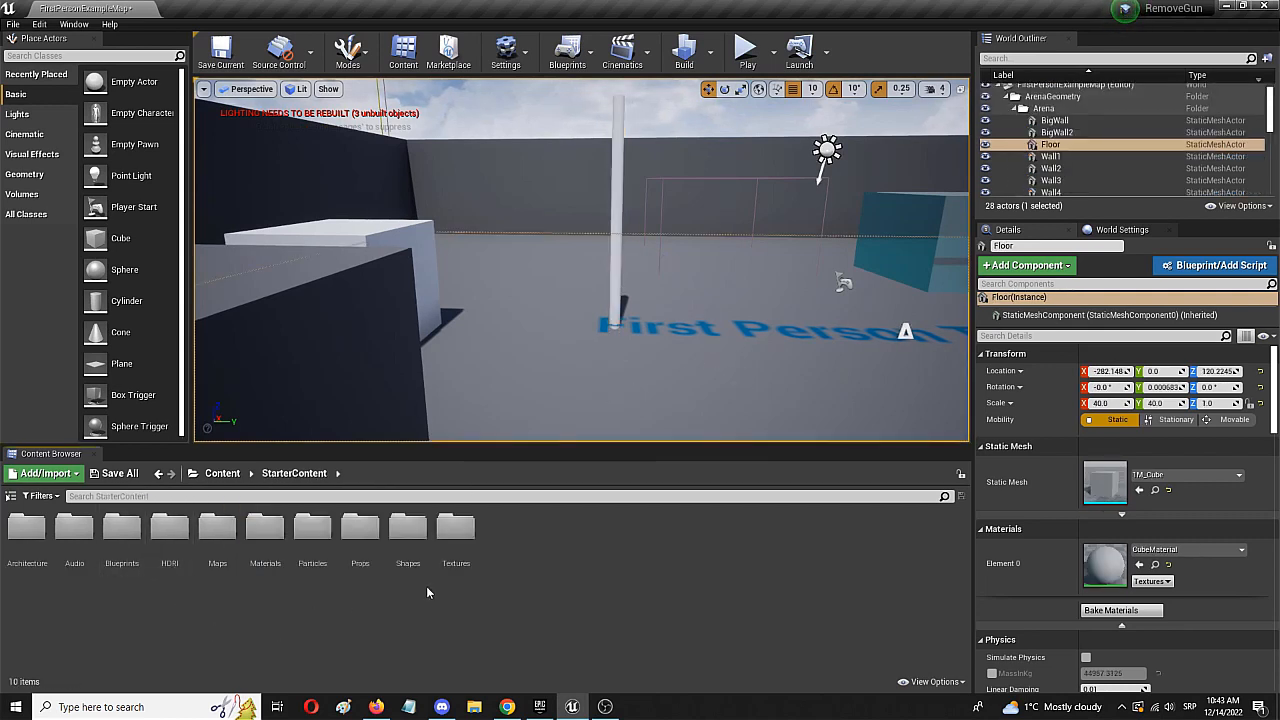
double_click(468, 534)
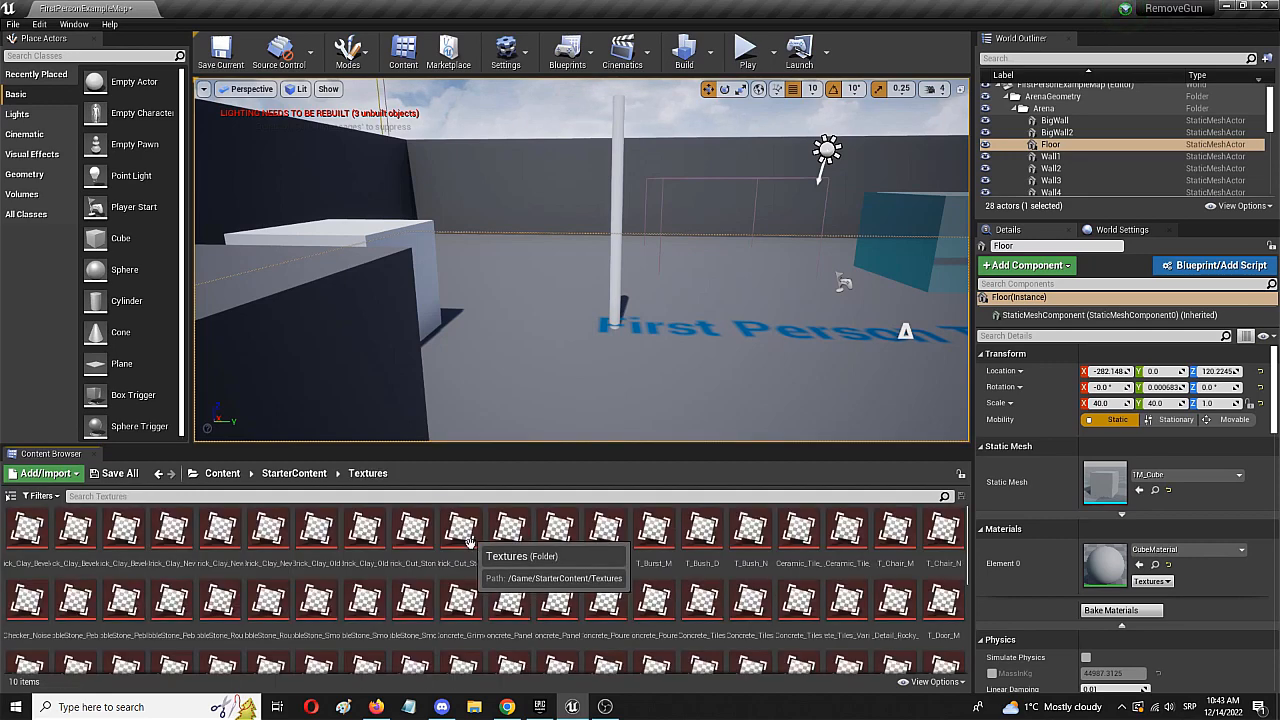
scroll(818, 575, "down", 2)
scroll(818, 575, "down", 6)
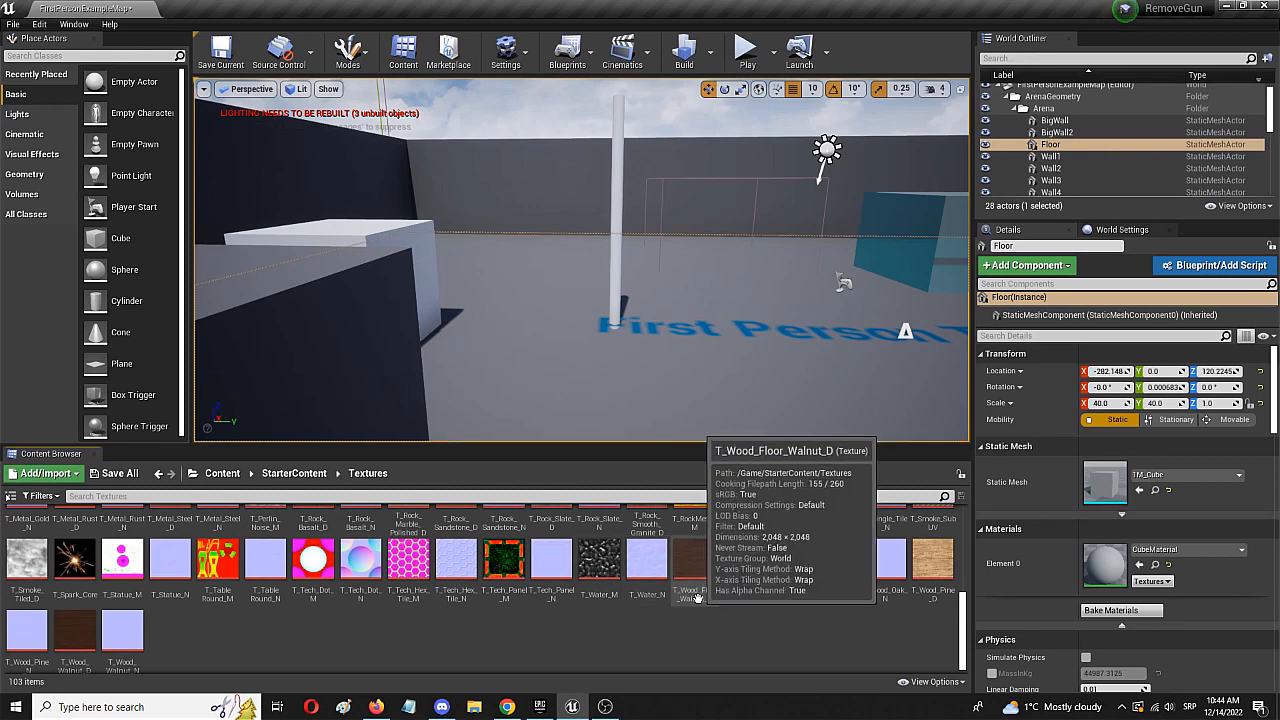
scroll(640, 575, "up", 8)
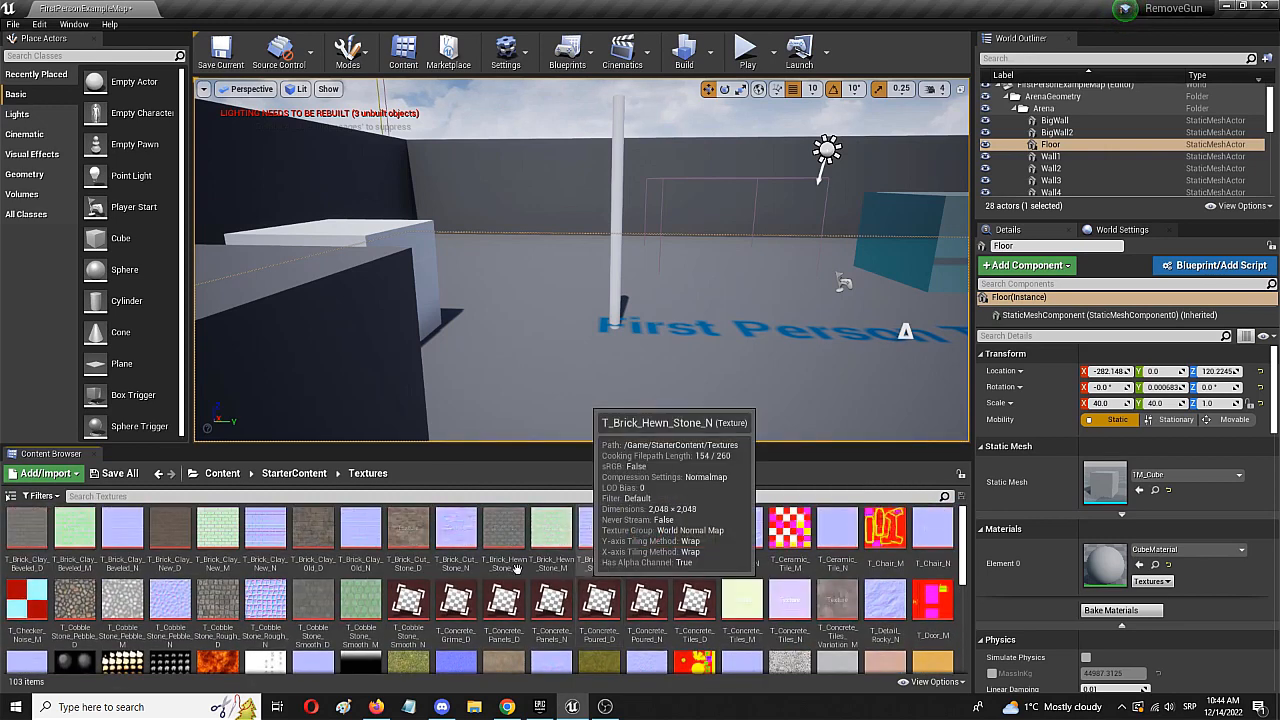
left_click(157, 475)
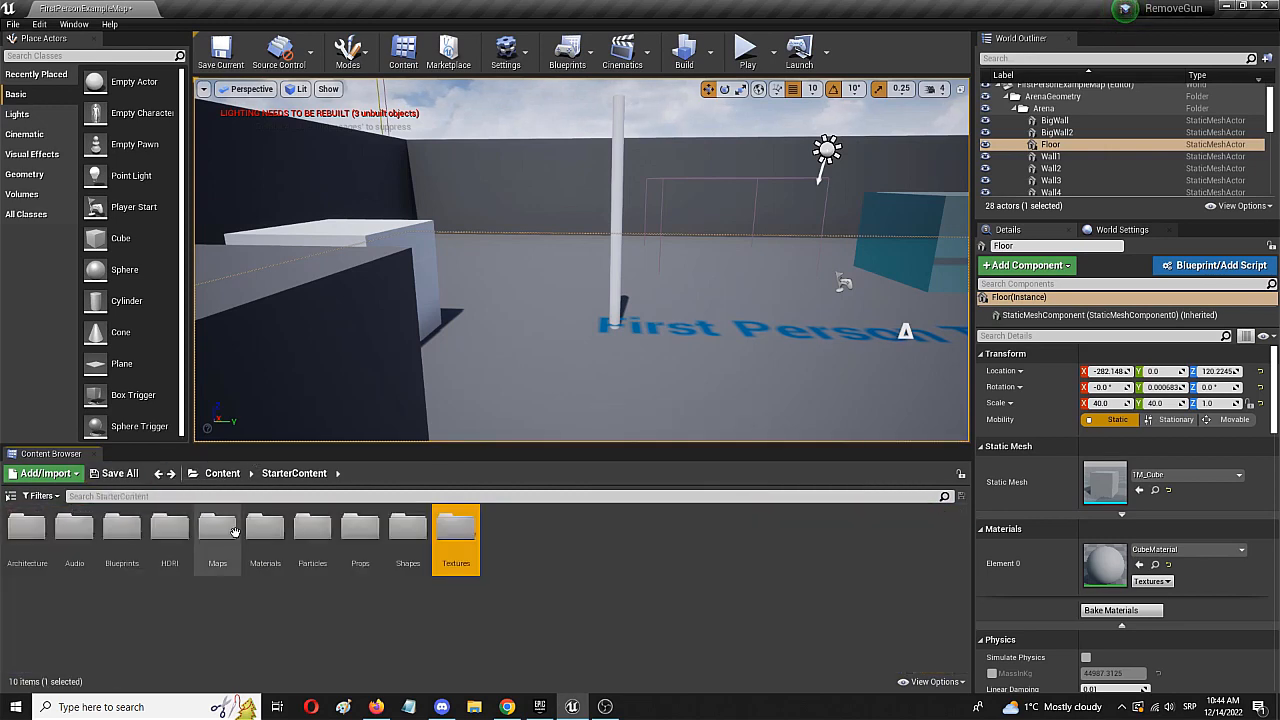
- Apply the M_Metal_Chrome material from the starter Materials folder to the pole and return to the Content folder
double_click(265, 530)
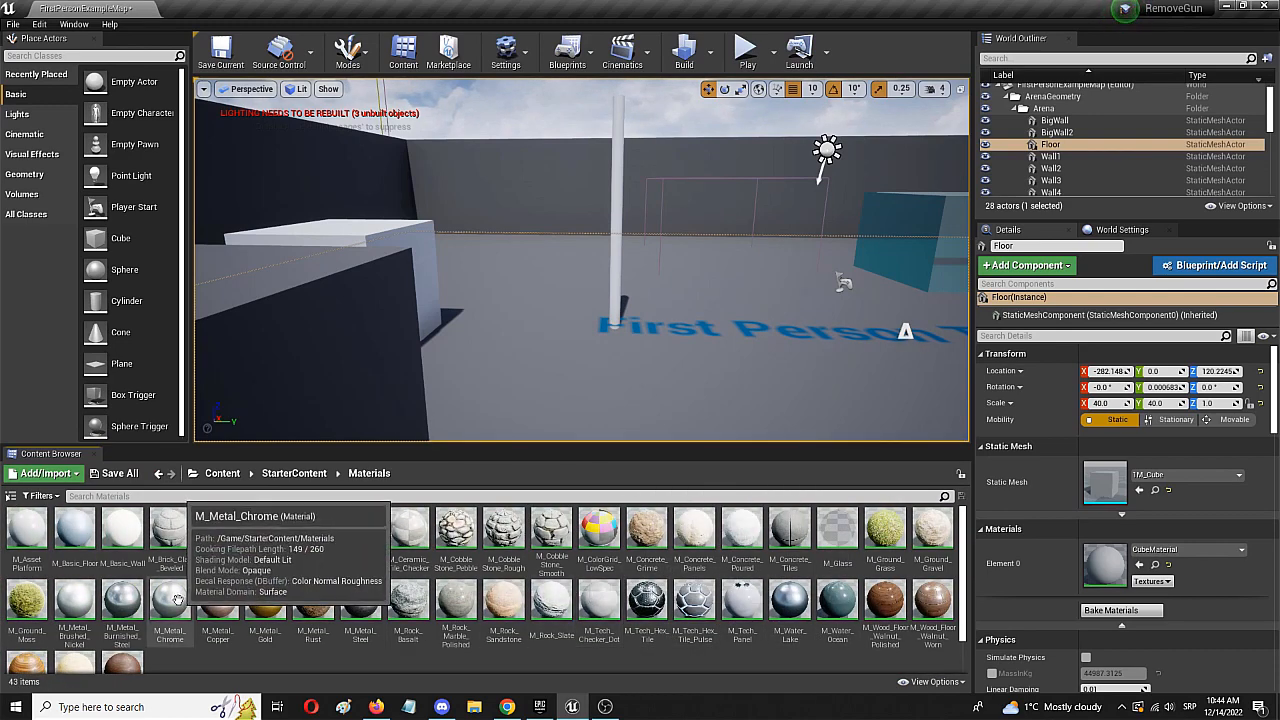
mouse_move(172, 598)
left_mouse_down()
mouse_move(617, 238)
mouse_move(330, 600)
mouse_move(205, 625)
mouse_move(163, 612)
left_mouse_up()
scroll(623, 292, "up", 5)
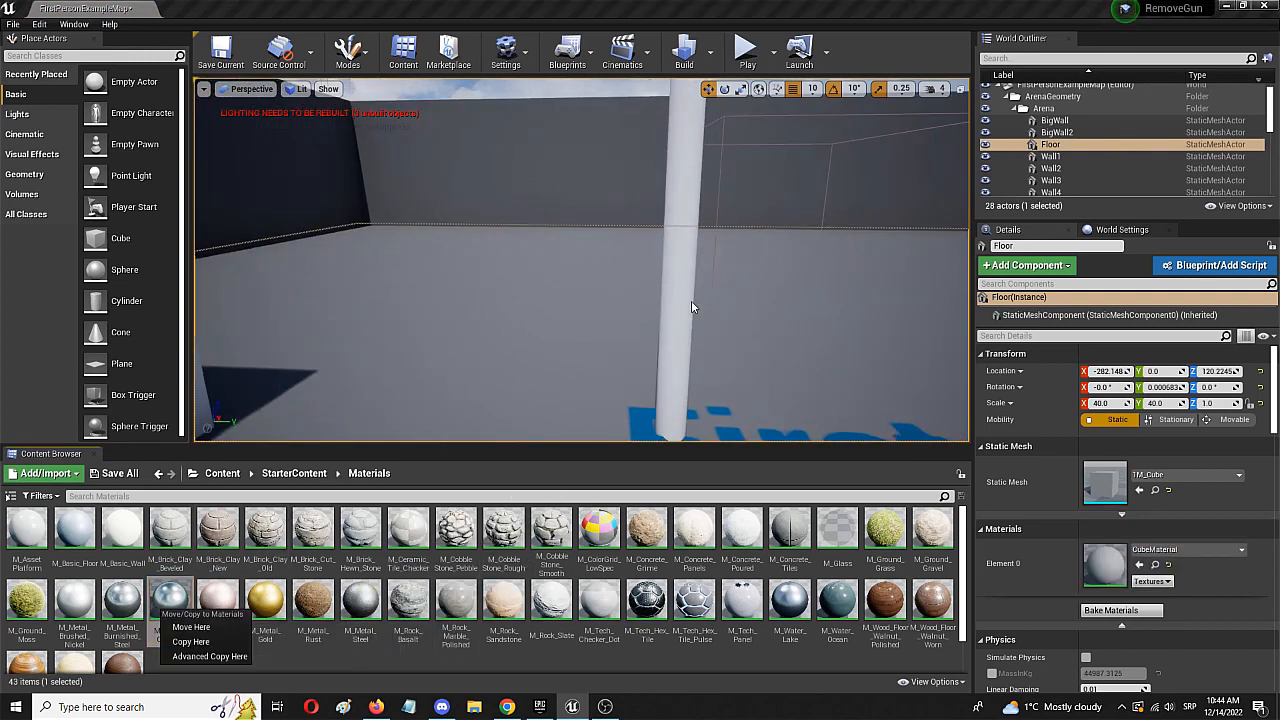
left_click(303, 667)
left_click_drag(170, 600, 682, 292)
right_click_drag(682, 292, 752, 214)
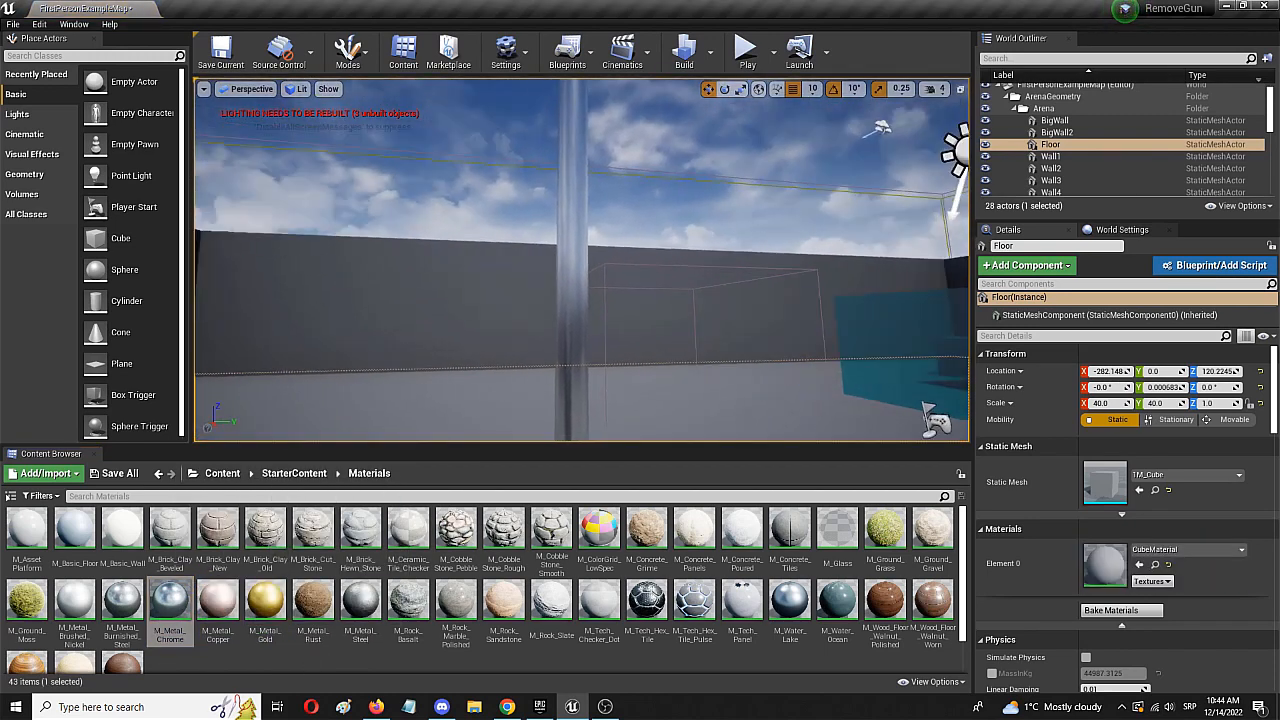
right_click_drag(615, 330, 602, 357)
key("s")
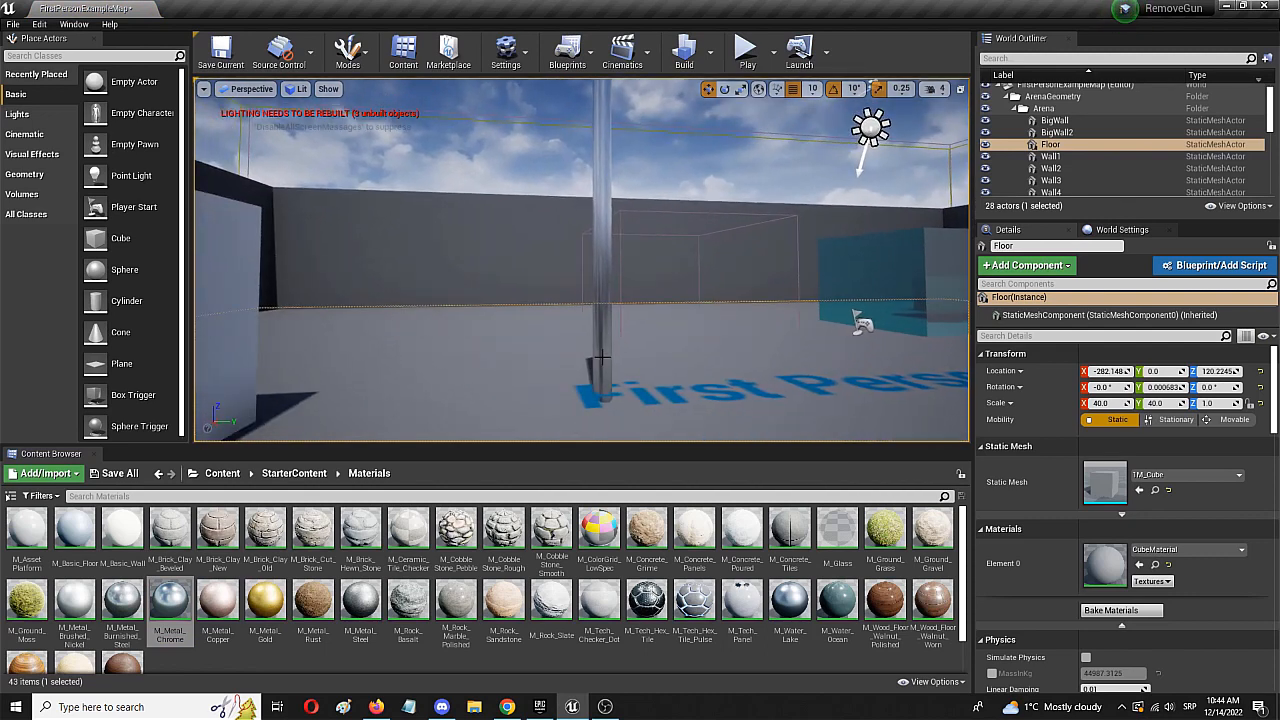
left_click(157, 474)
left_click(157, 474)
- Place a plane near the pole and move it to Y -540 and Z 490
right_click_drag(580, 330, 596, 250)
left_click_drag(134, 318, 701, 371)
left_click_drag(713, 418, 80, 165)
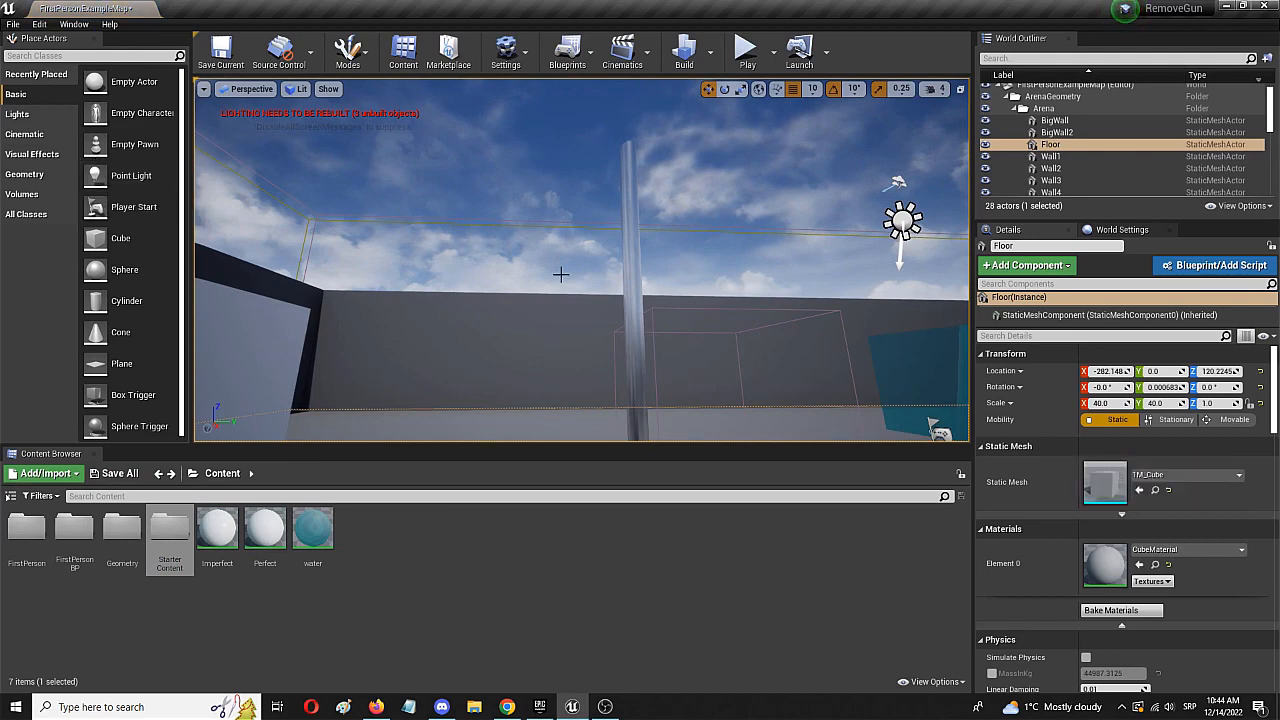
right_click_drag(560, 274, 826, 252)
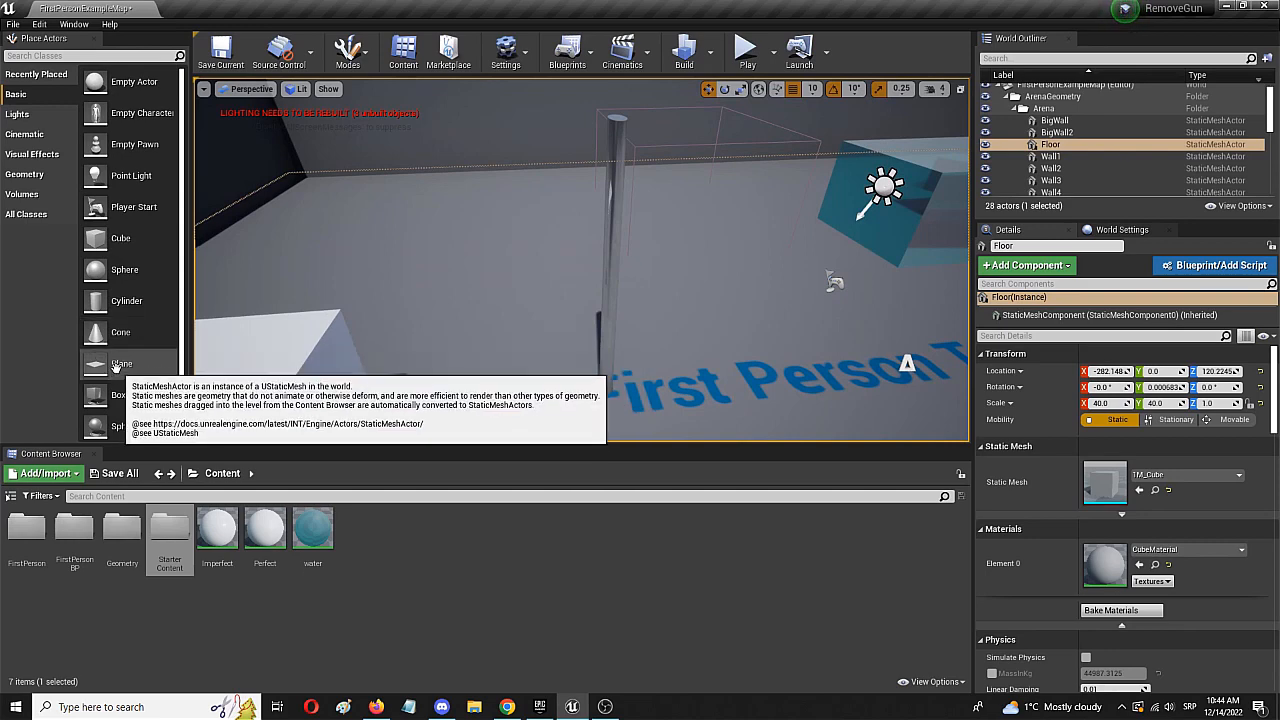
left_click_drag(115, 367, 713, 357)
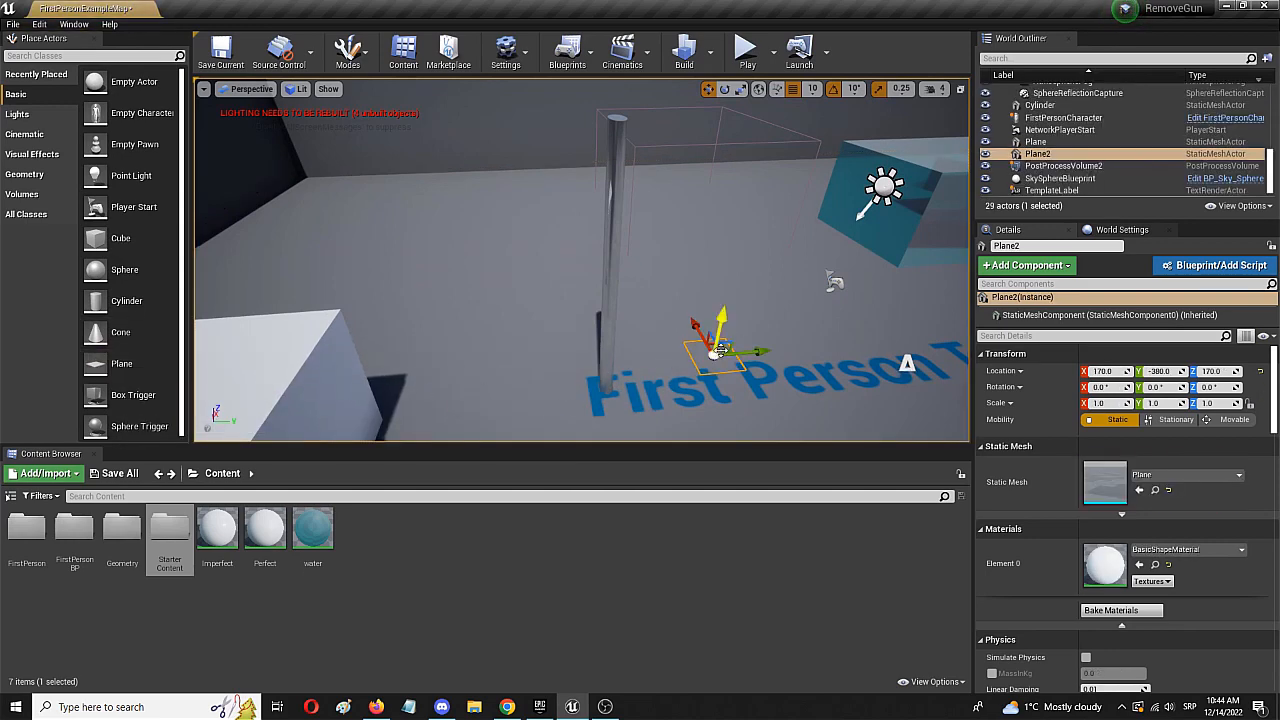
left_click_drag(721, 314, 738, 163)
left_click_drag(793, 215, 703, 158)
- Stand the plane upright with a rotation of X 180°, Y 90°, Z 180° and widen it to a Y scale of 2.0
key("e")
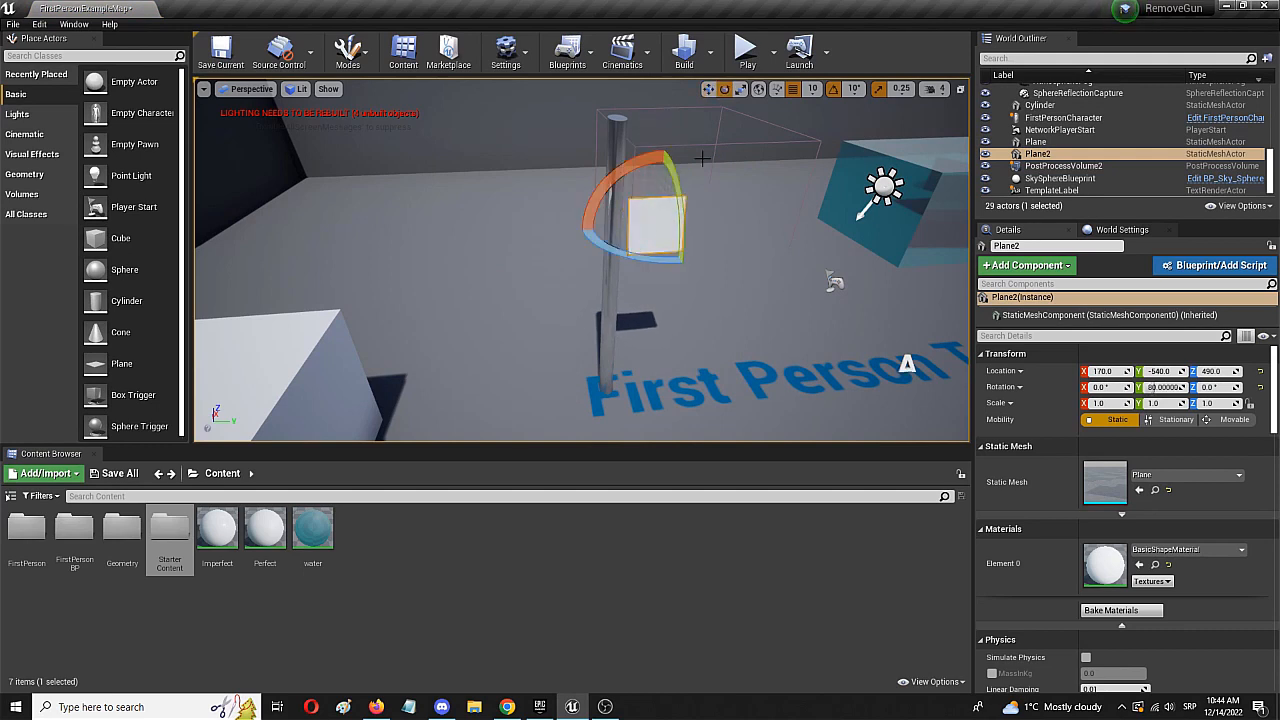
key("r")
left_click_drag(697, 223, 716, 223)
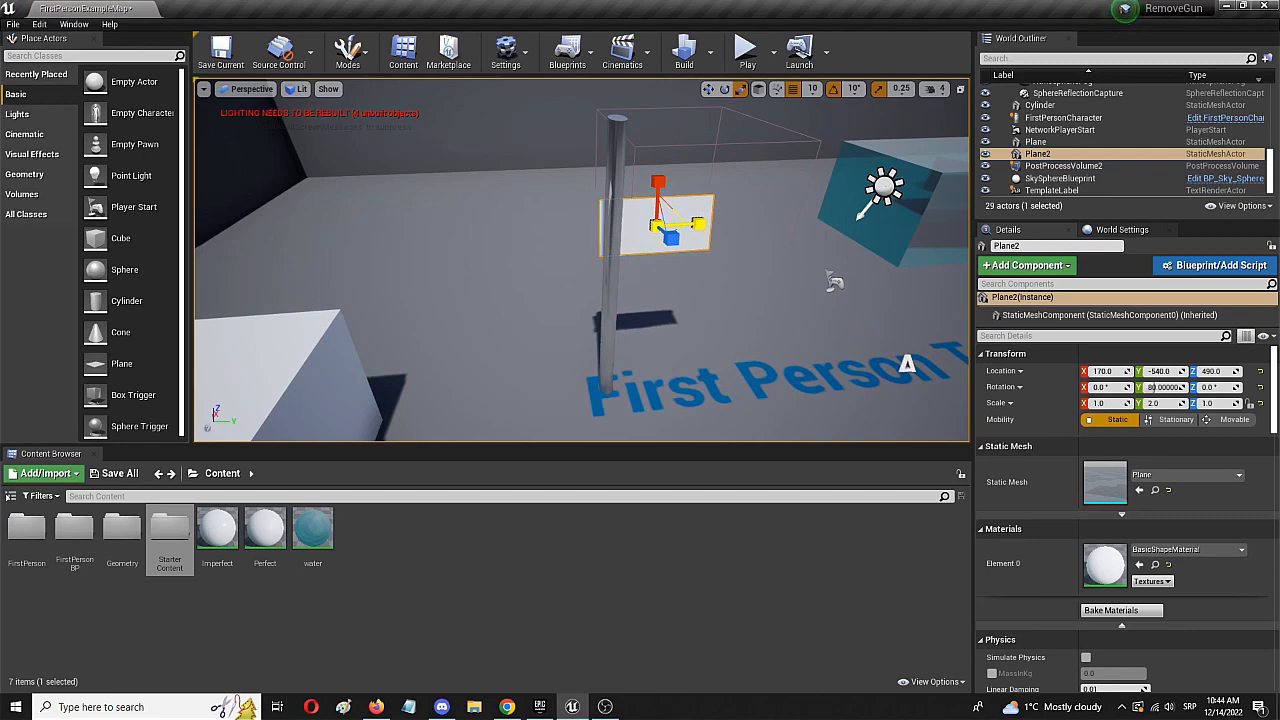
key("a")
right_click_drag(685, 243, 900, 240)
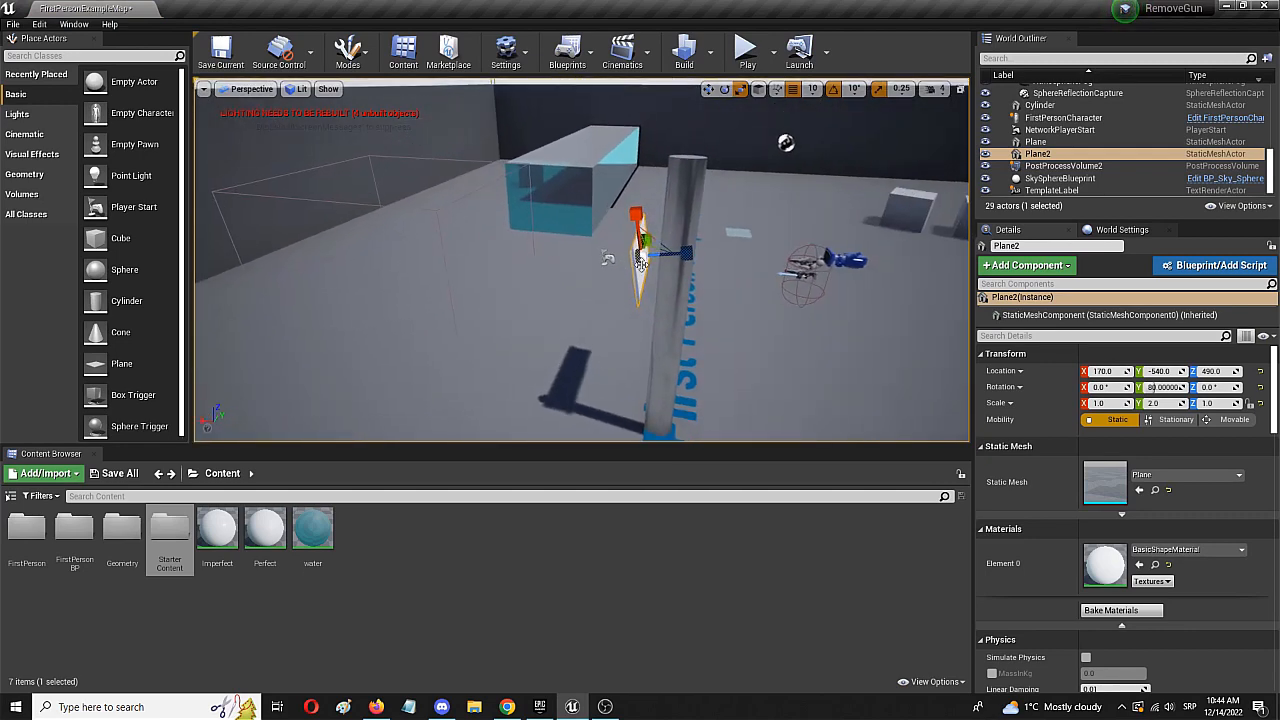
key("e")
left_click_drag(706, 214, 661, 243)
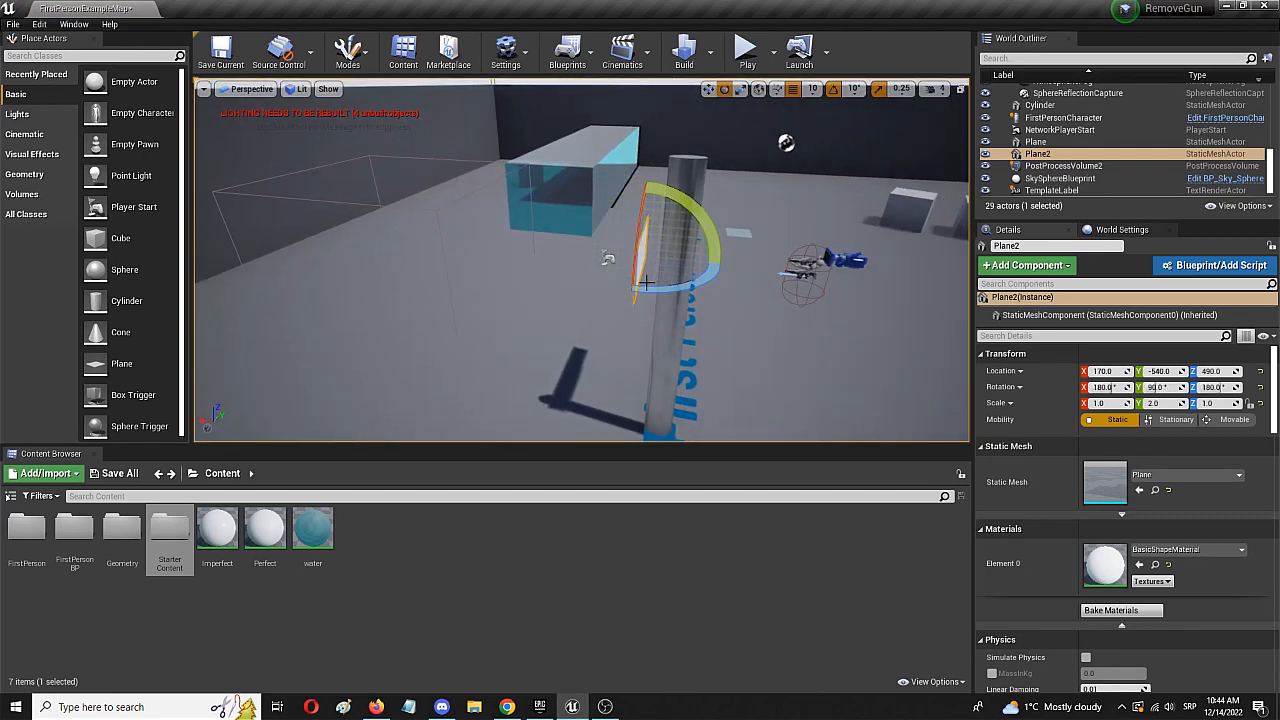
- Position the plane against the top of the pole as a flag at X 90, Y -530, Z 620 and deselect it
right_click_drag(655, 305, 465, 318)
key("d")
key("w")
left_click_drag(638, 349, 597, 342)
left_click_drag(641, 384, 663, 384)
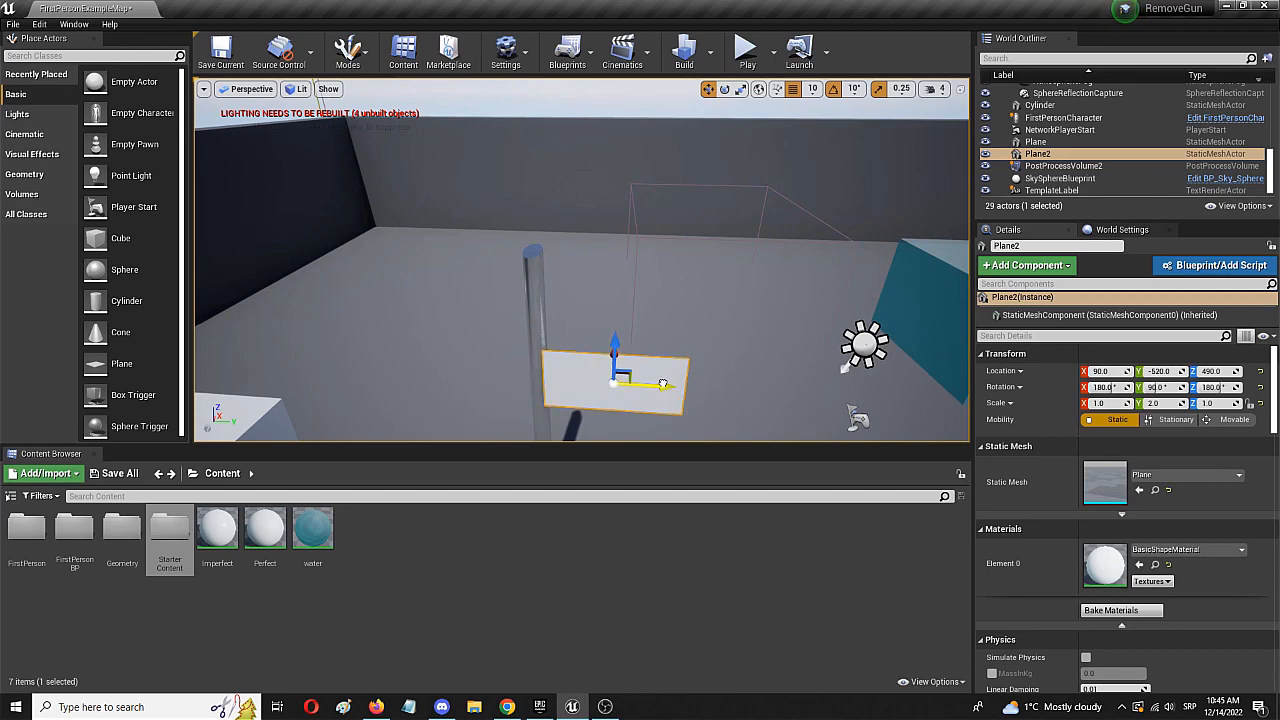
left_click_drag(612, 345, 603, 251)
right_click_drag(603, 251, 530, 312)
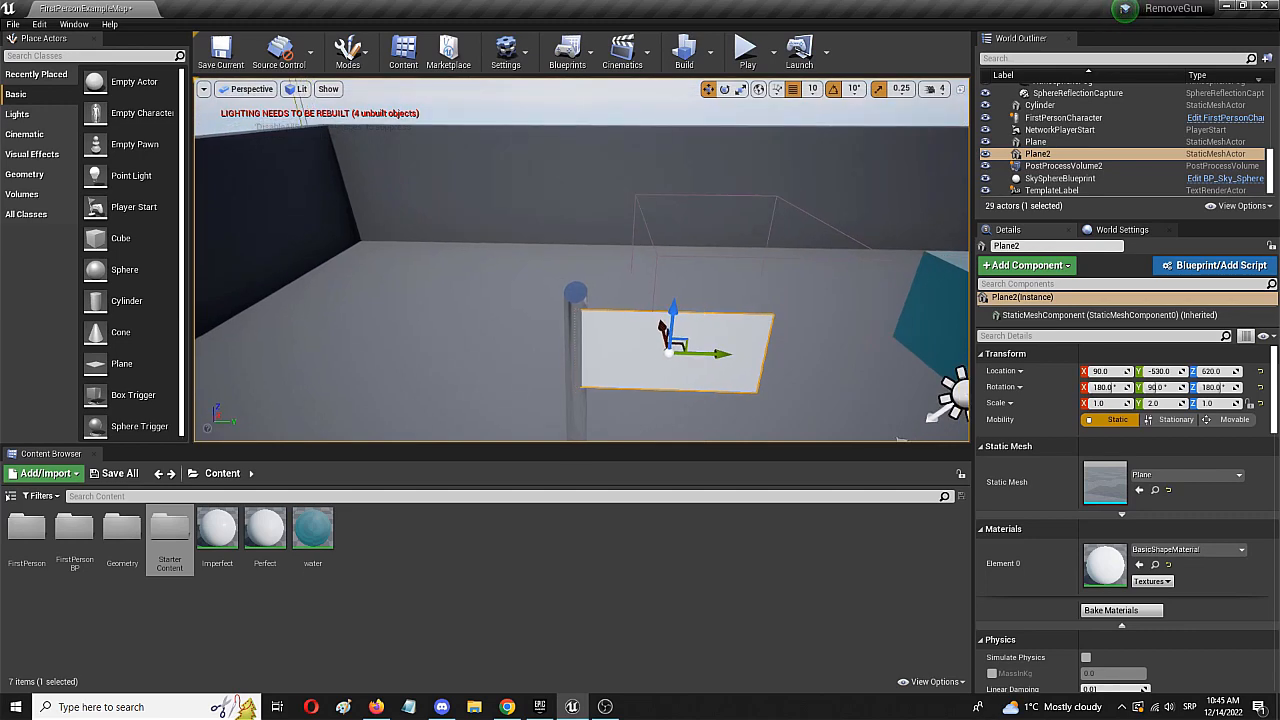
left_click(397, 340)
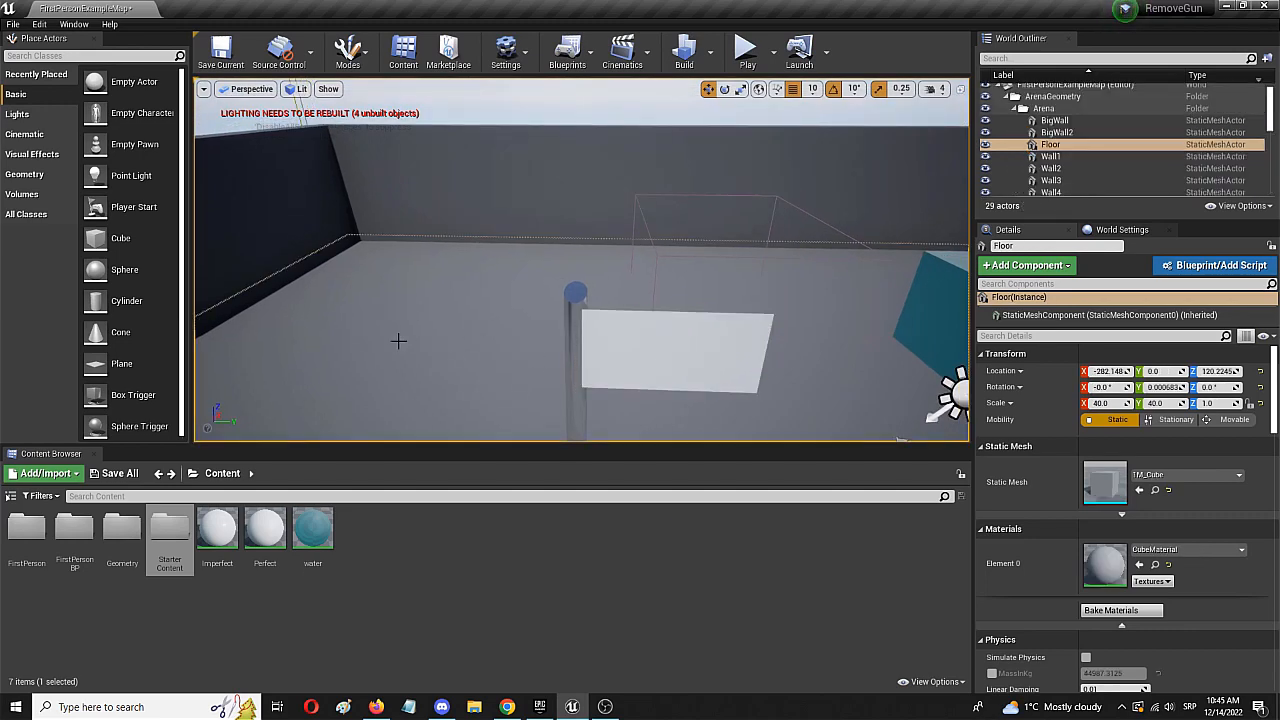
mouse_move(397, 340)
right_mouse_down()
mouse_move(392, 322)
mouse_move(380, 352)
mouse_move(384, 340)
right_mouse_up()
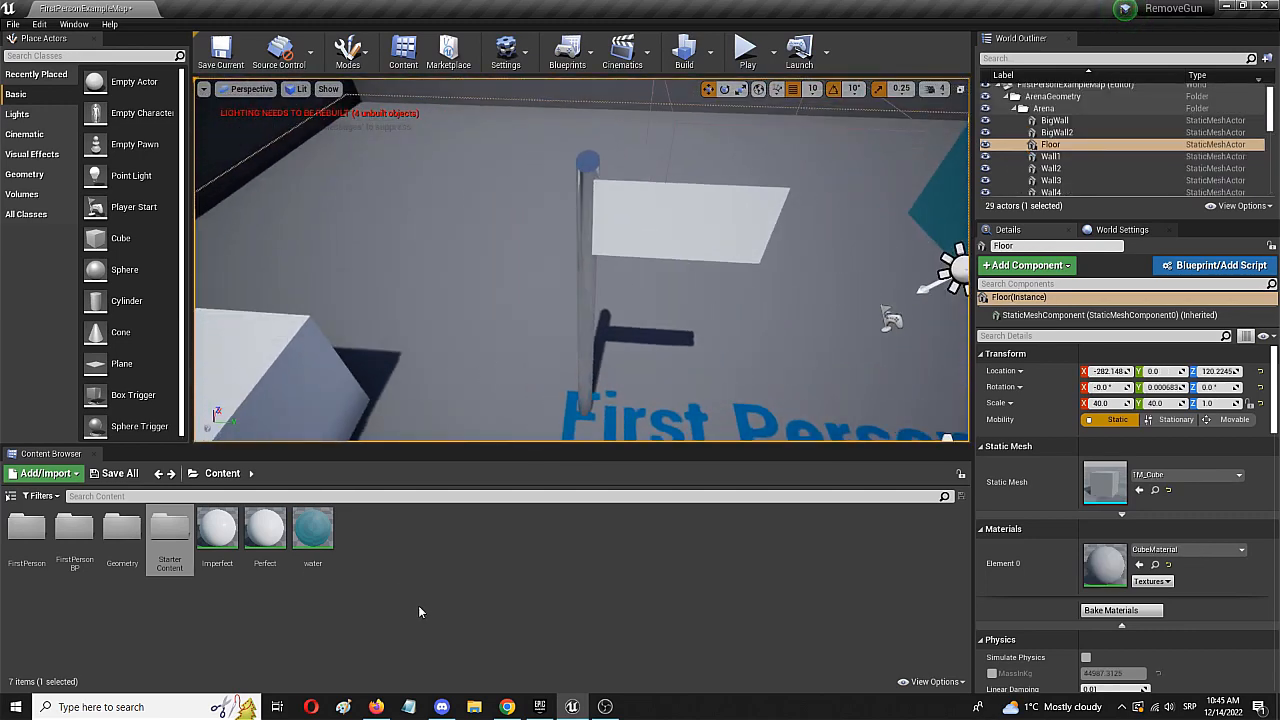
- Create a material named flag_2 in the Content folder and open it for editing
right_click(389, 545)
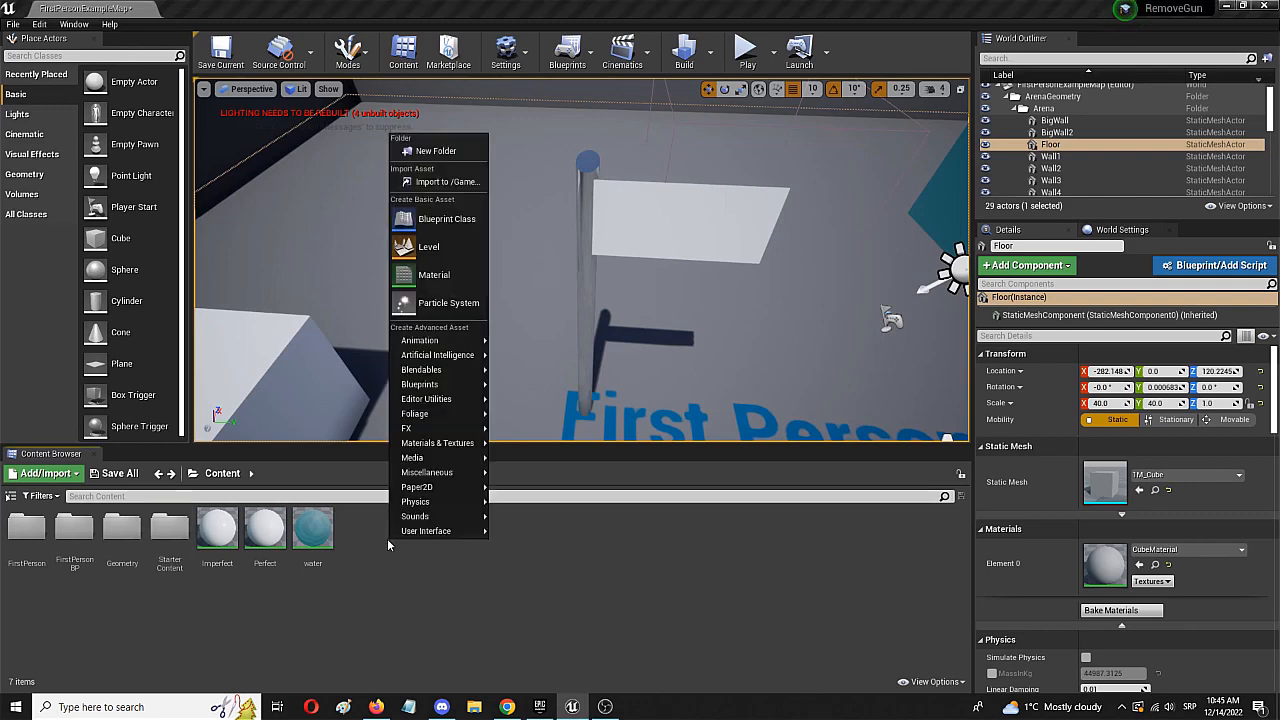
left_click(462, 275)
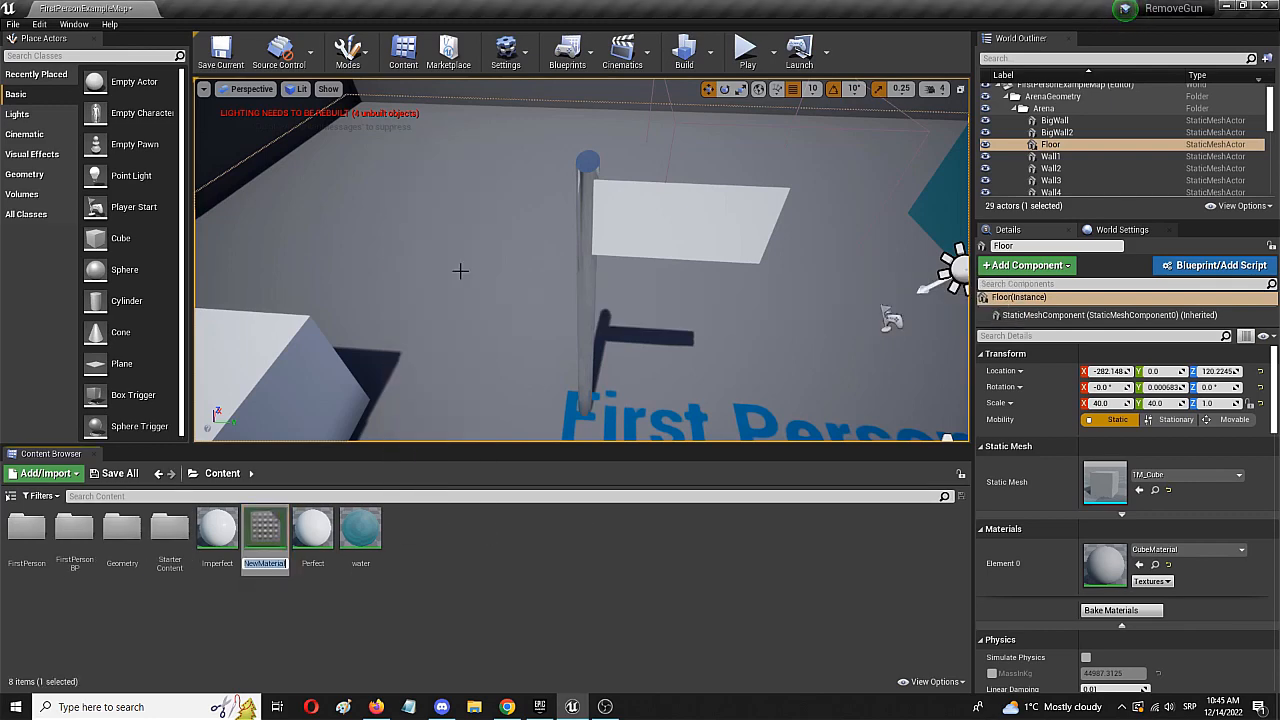
type("flag")
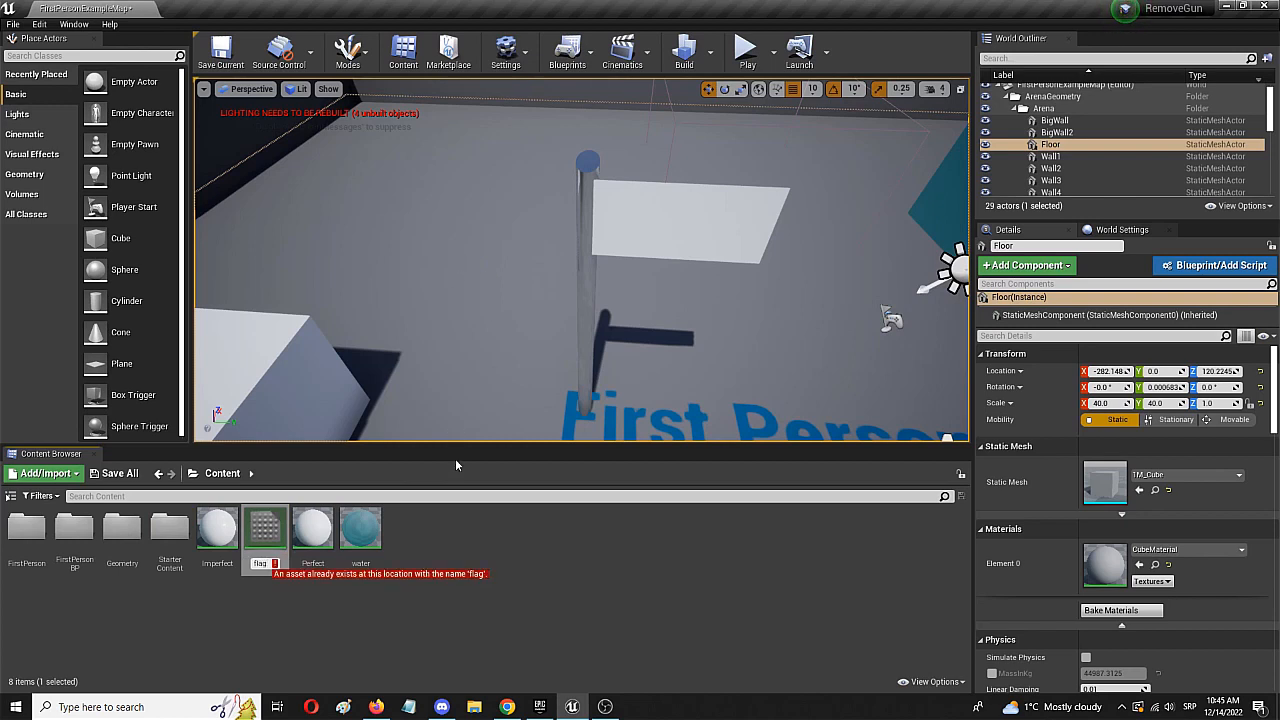
type("_")
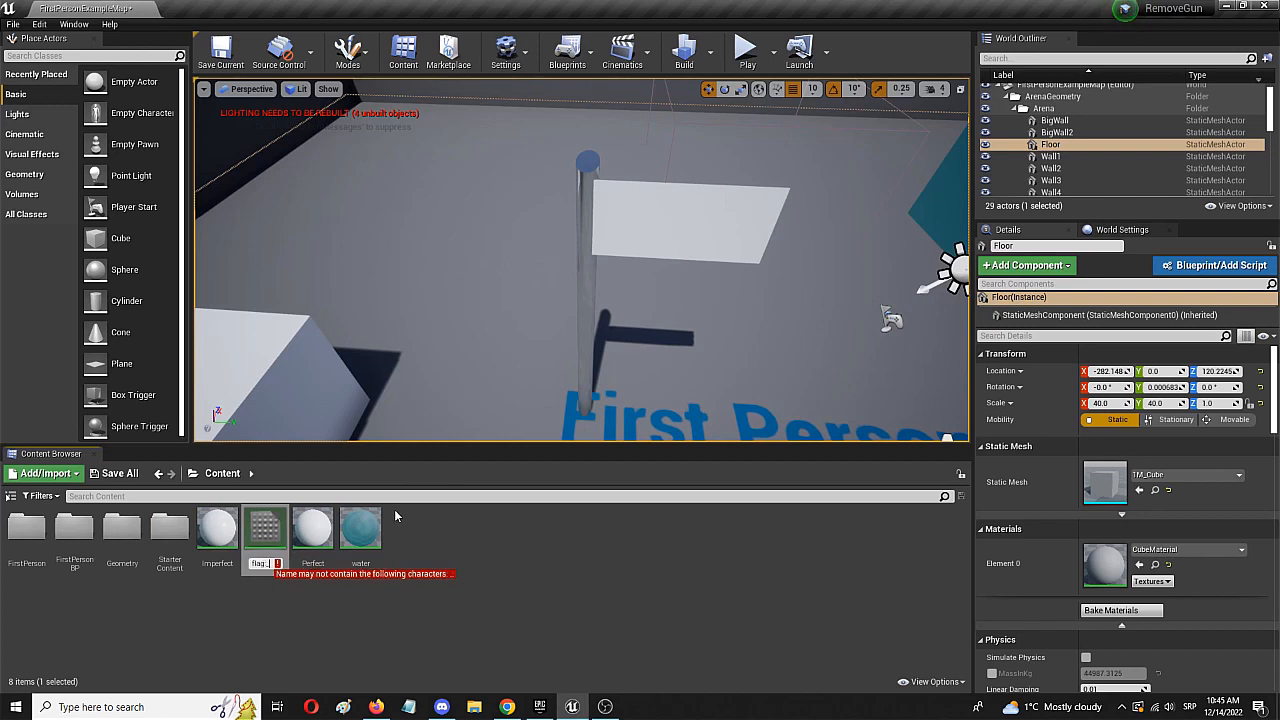
type("2")
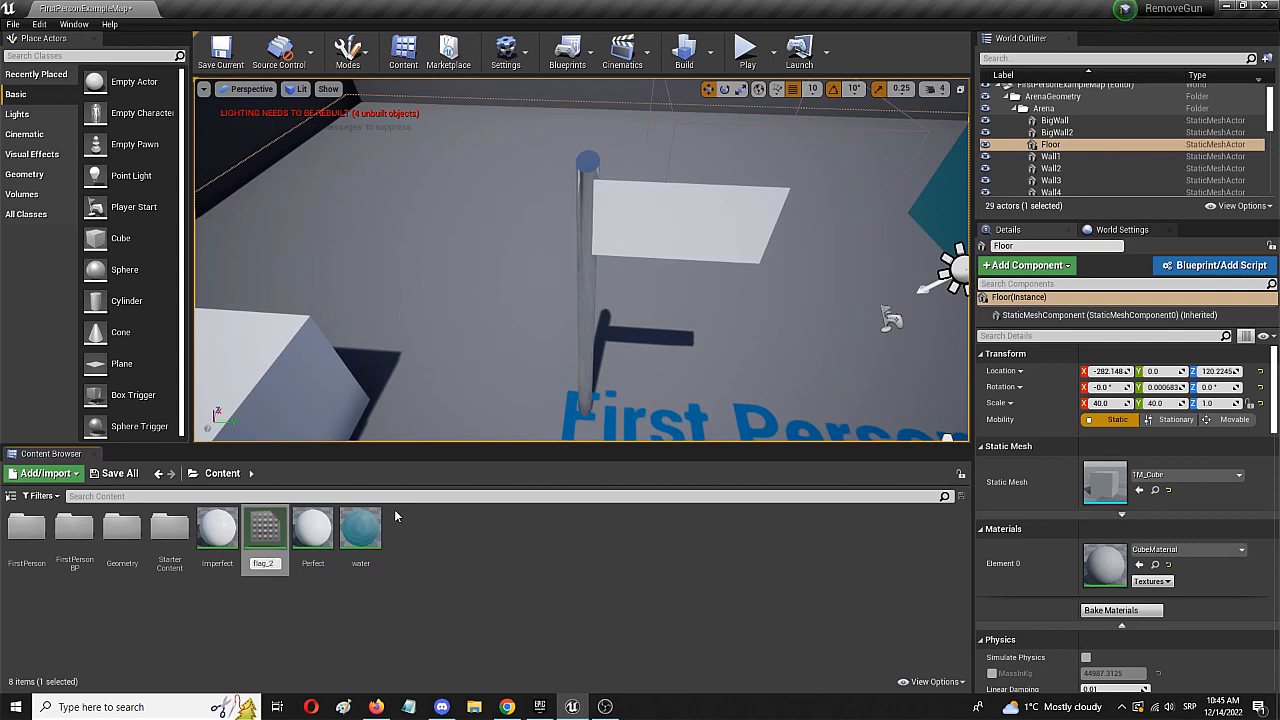
key("Return")
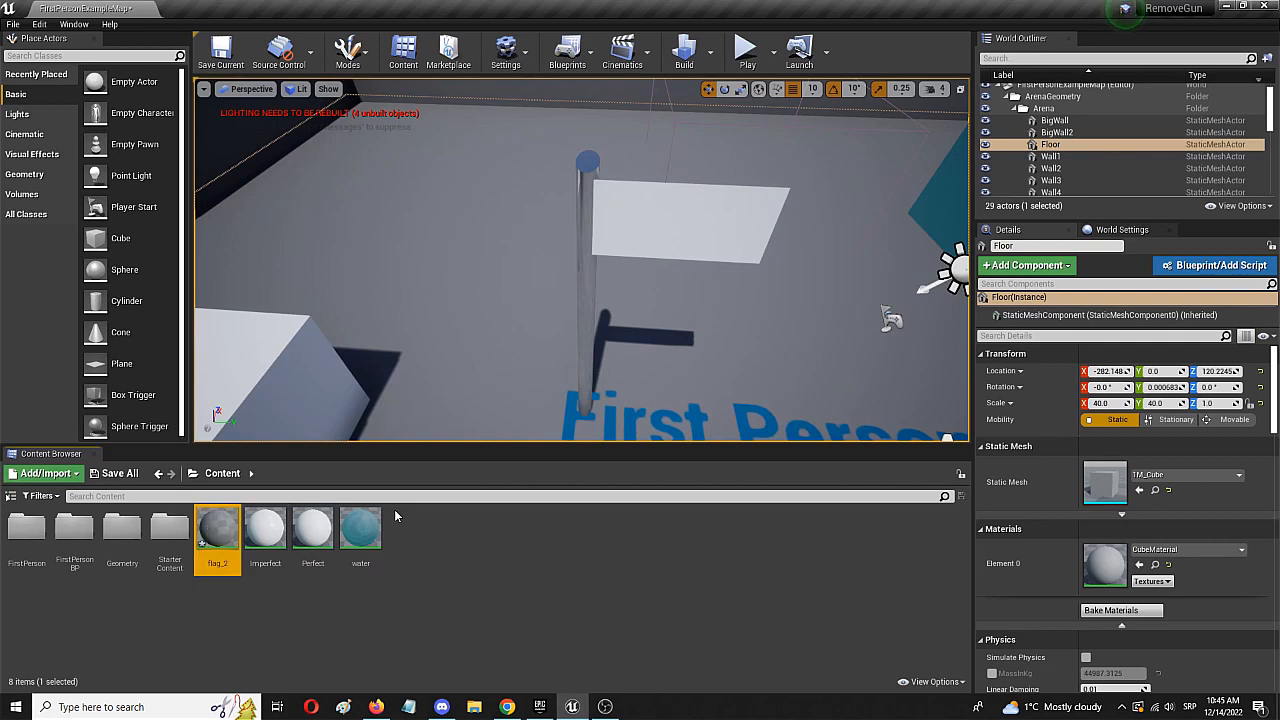
double_click(225, 550)
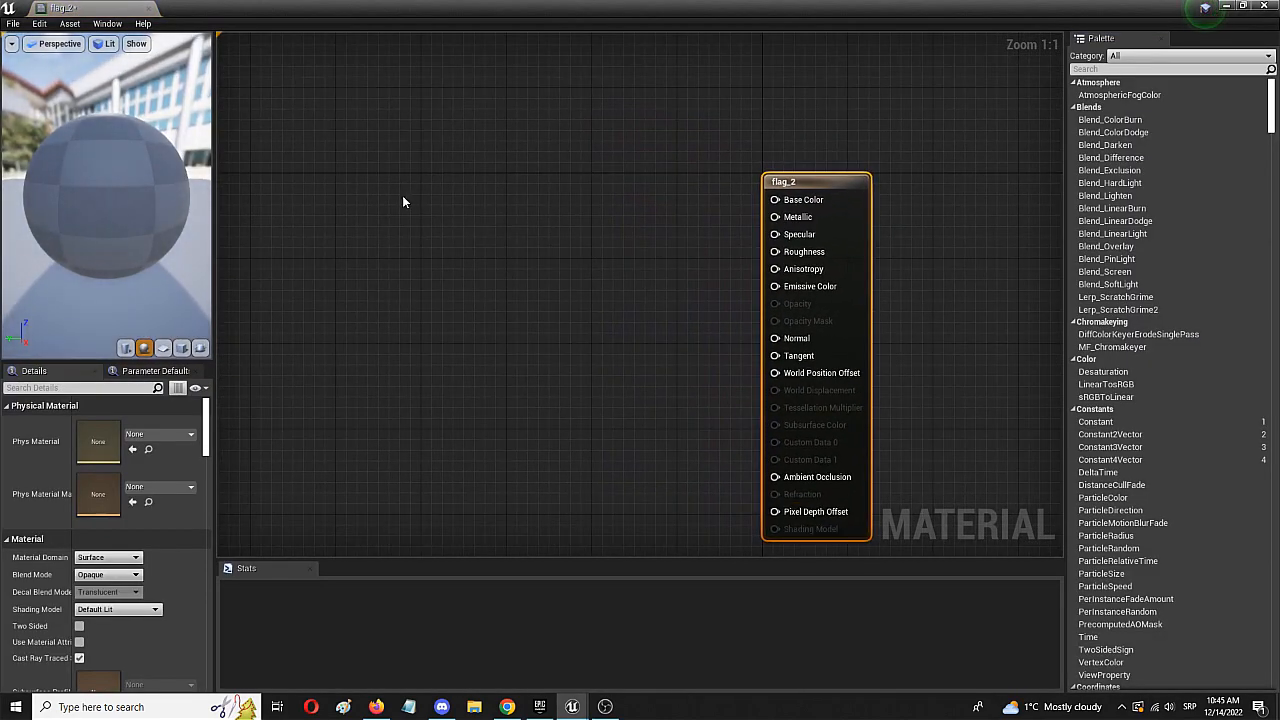
- Add a Constant3Vector node and connect its output to the Base Color of the flag_2 material
right_click(461, 240)
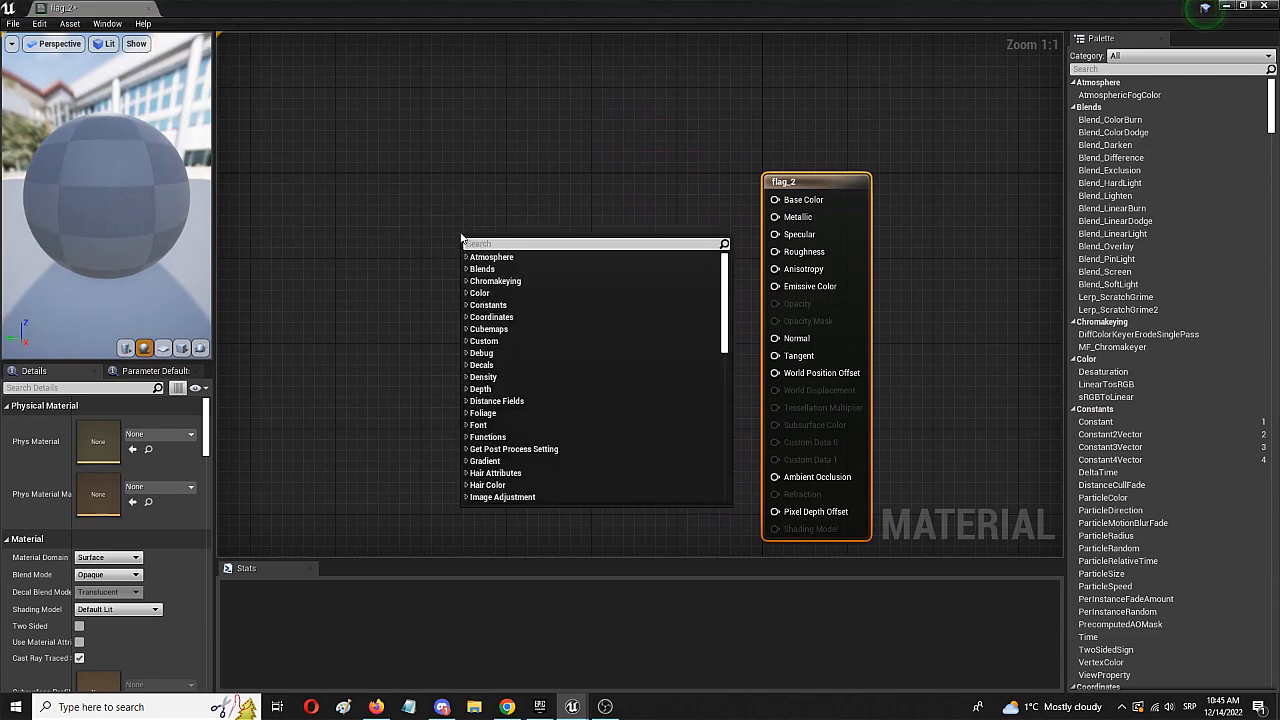
type("constan")
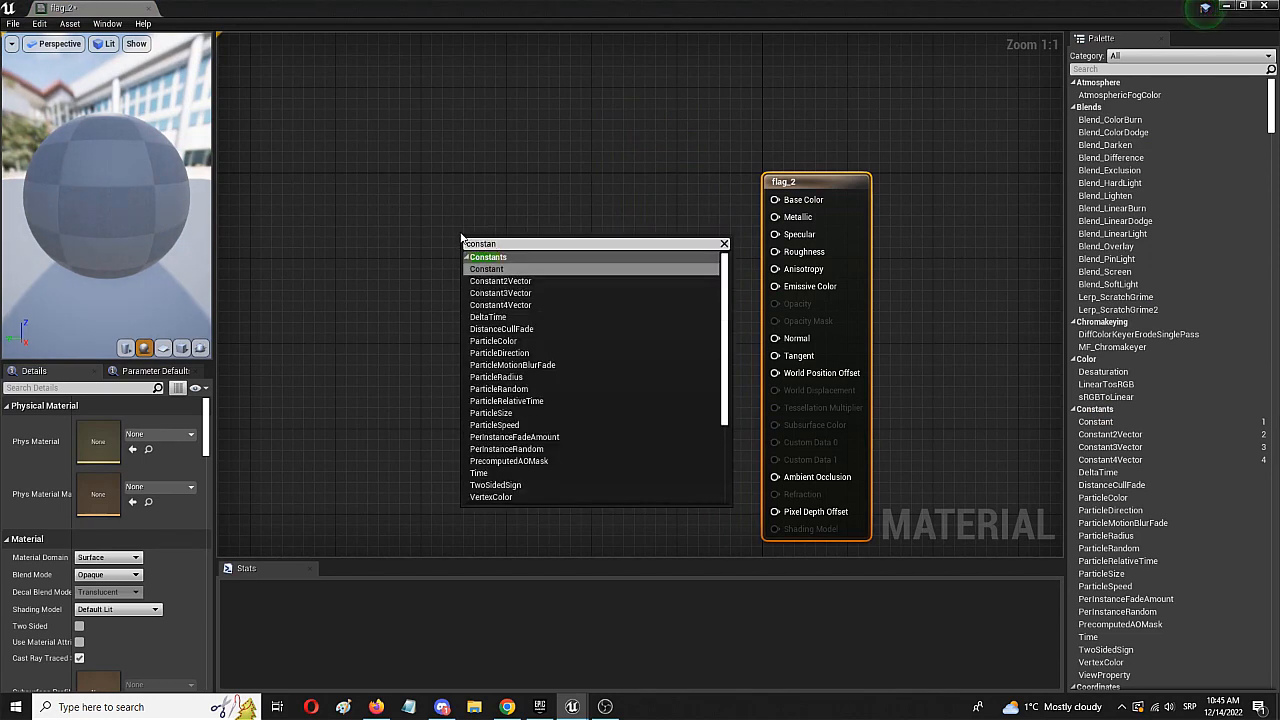
left_click(496, 293)
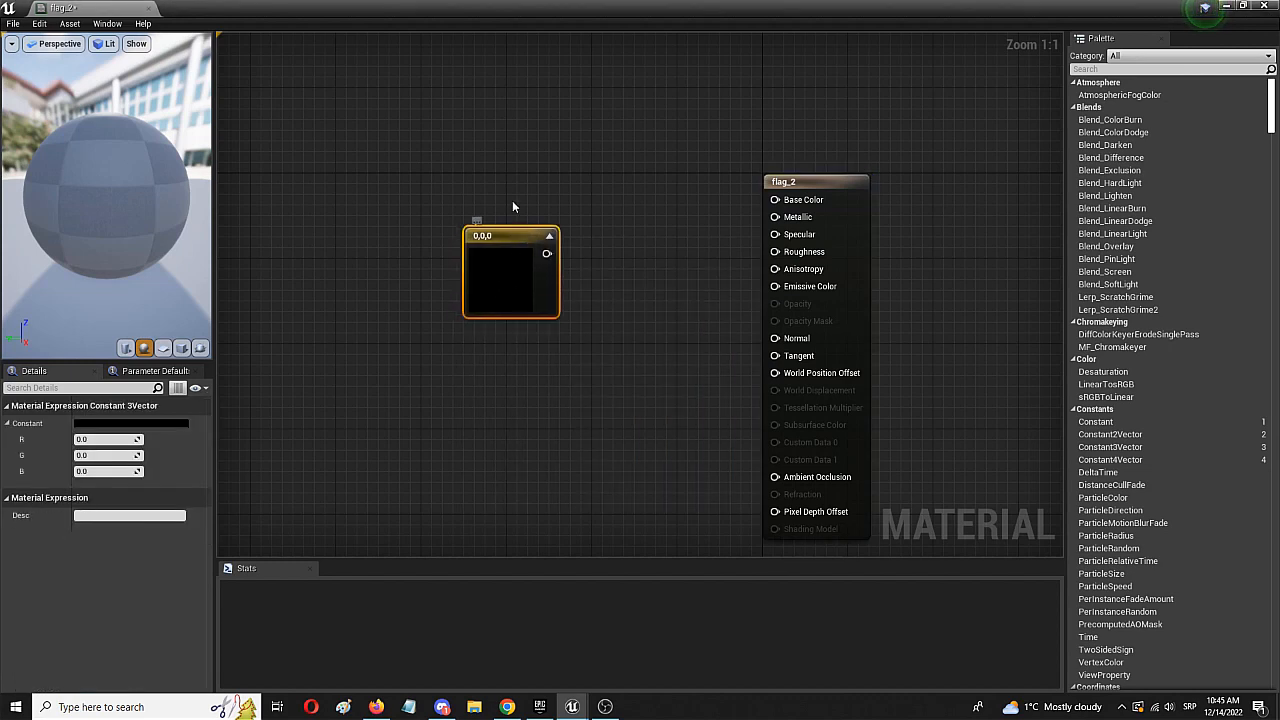
left_click_drag(512, 205, 775, 199)
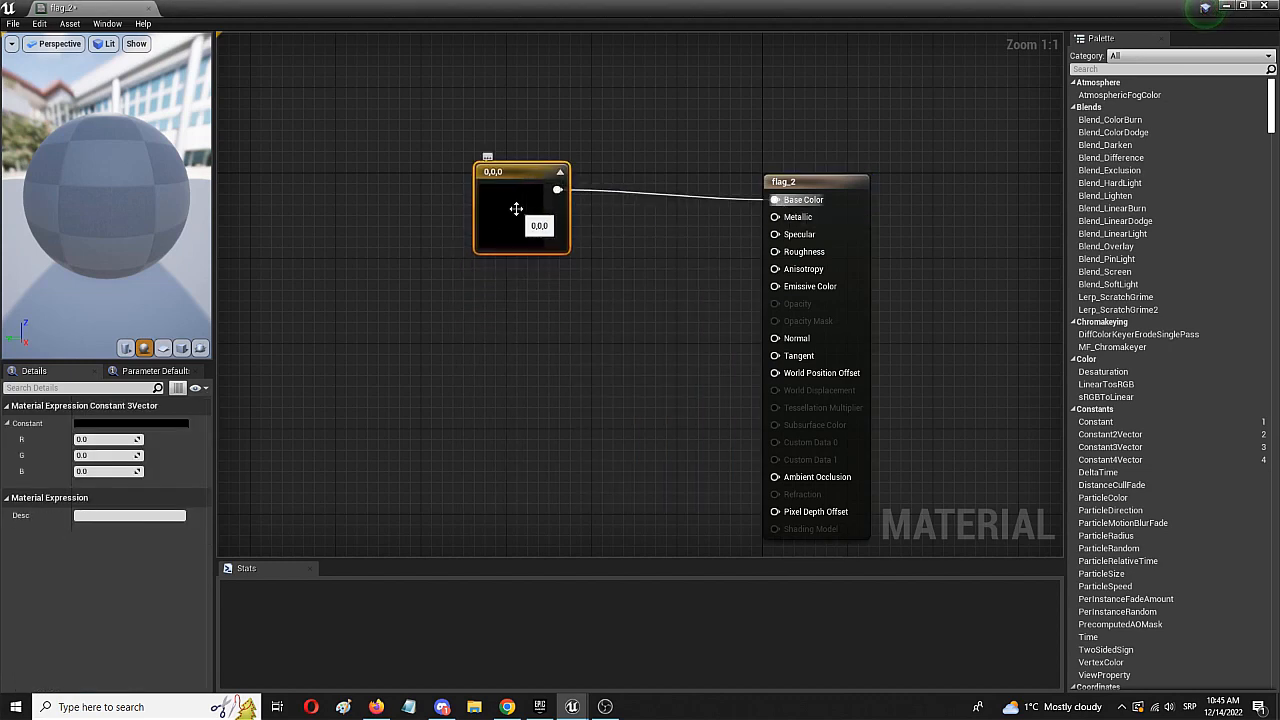
- Set the colour constant to green with R -0.942351, G 1.985661 and B 0.095238, align its node with Base Color and save the material
double_click(517, 213)
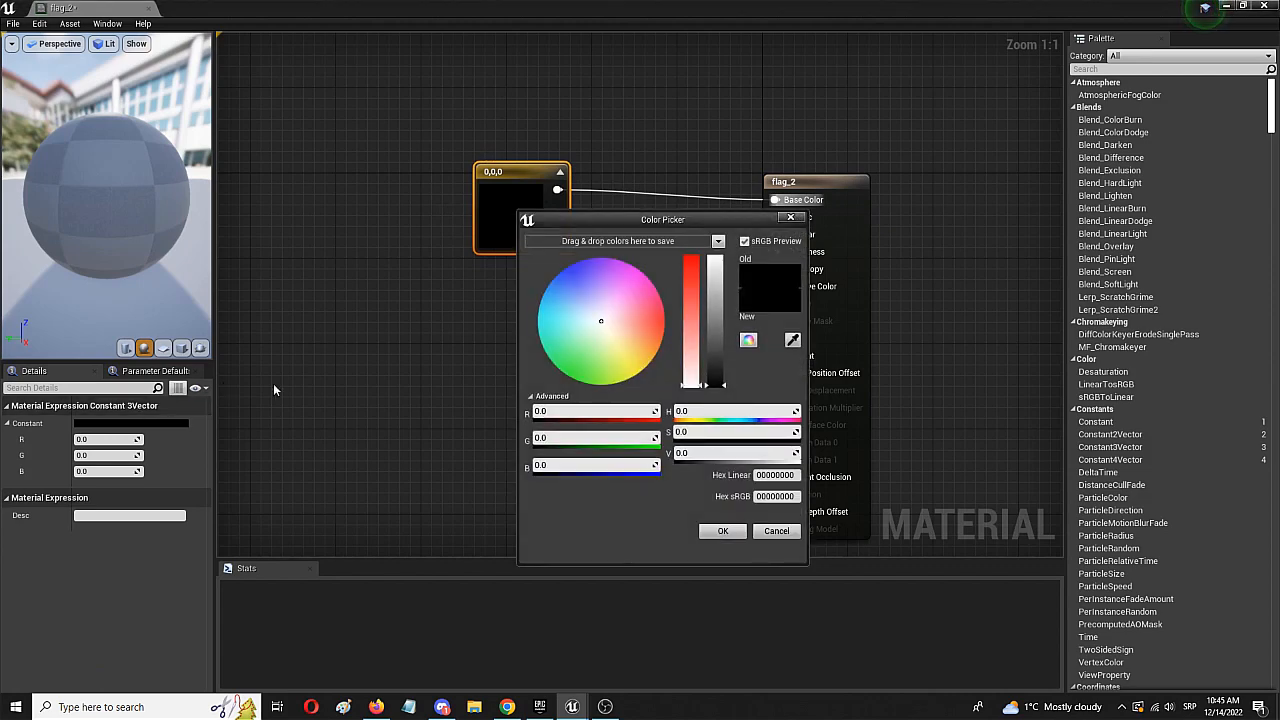
left_click(712, 532)
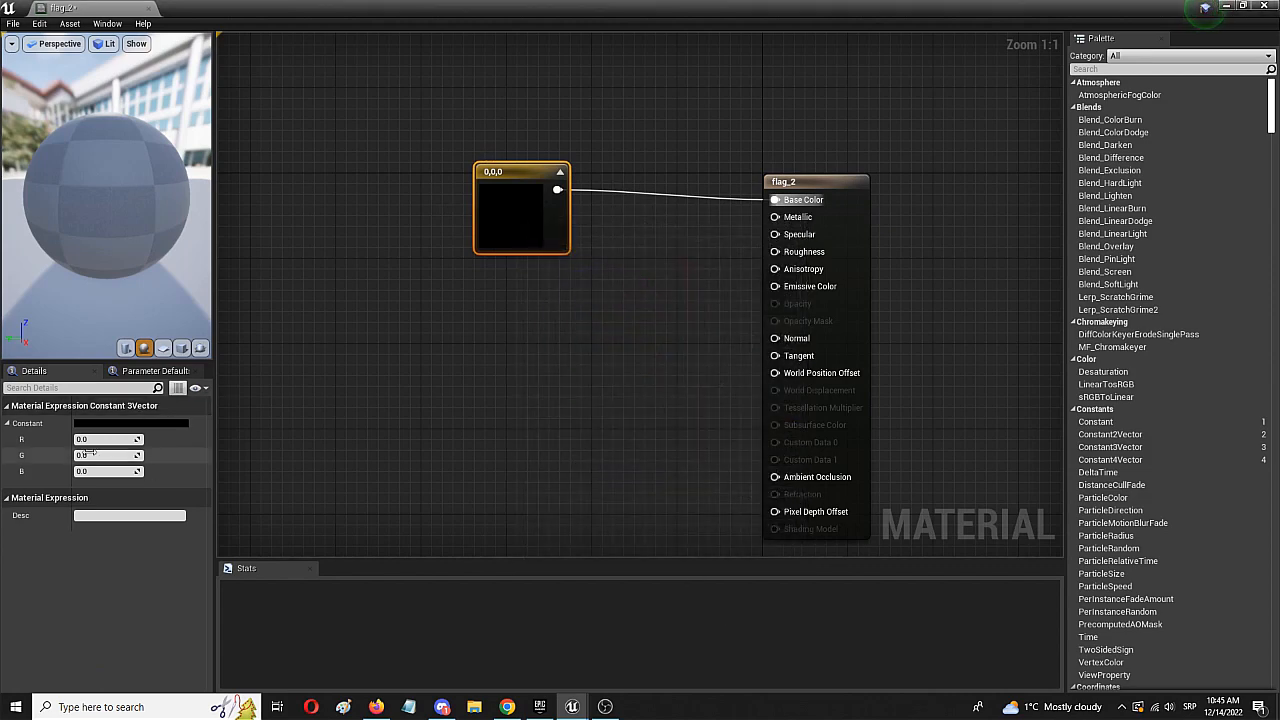
left_click_drag(92, 440, 111, 471)
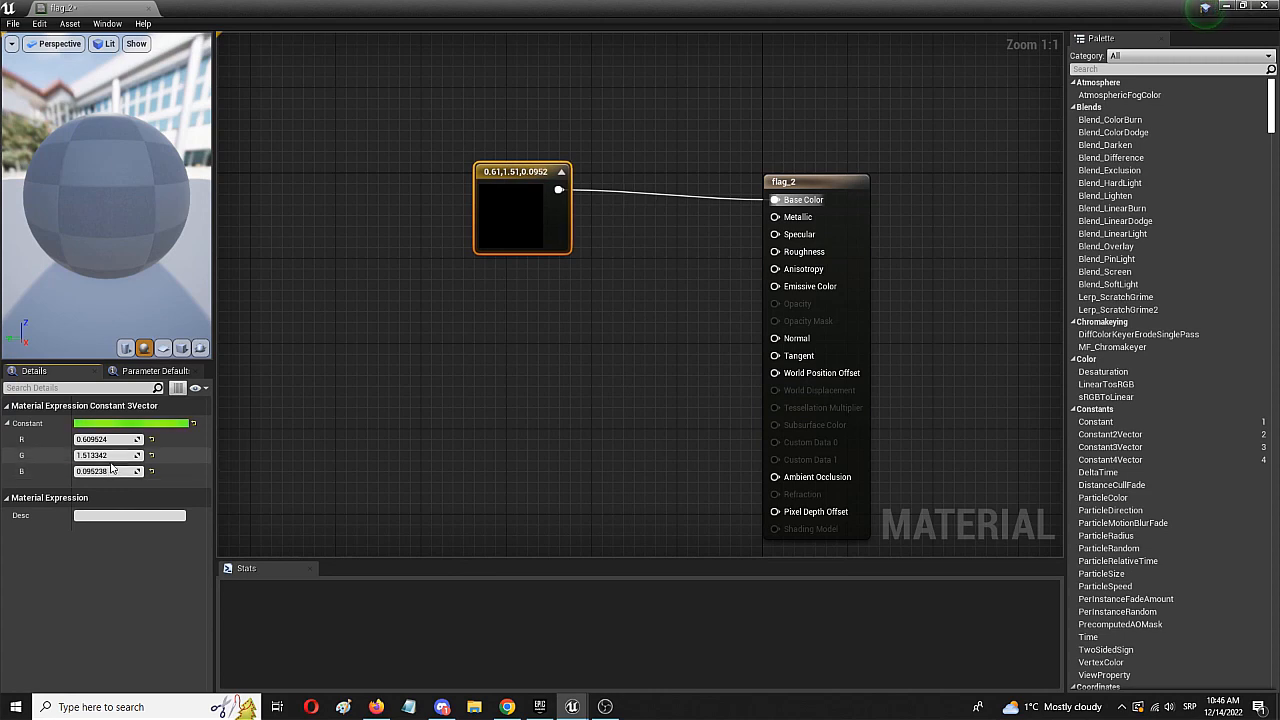
left_click_drag(108, 440, 70, 440)
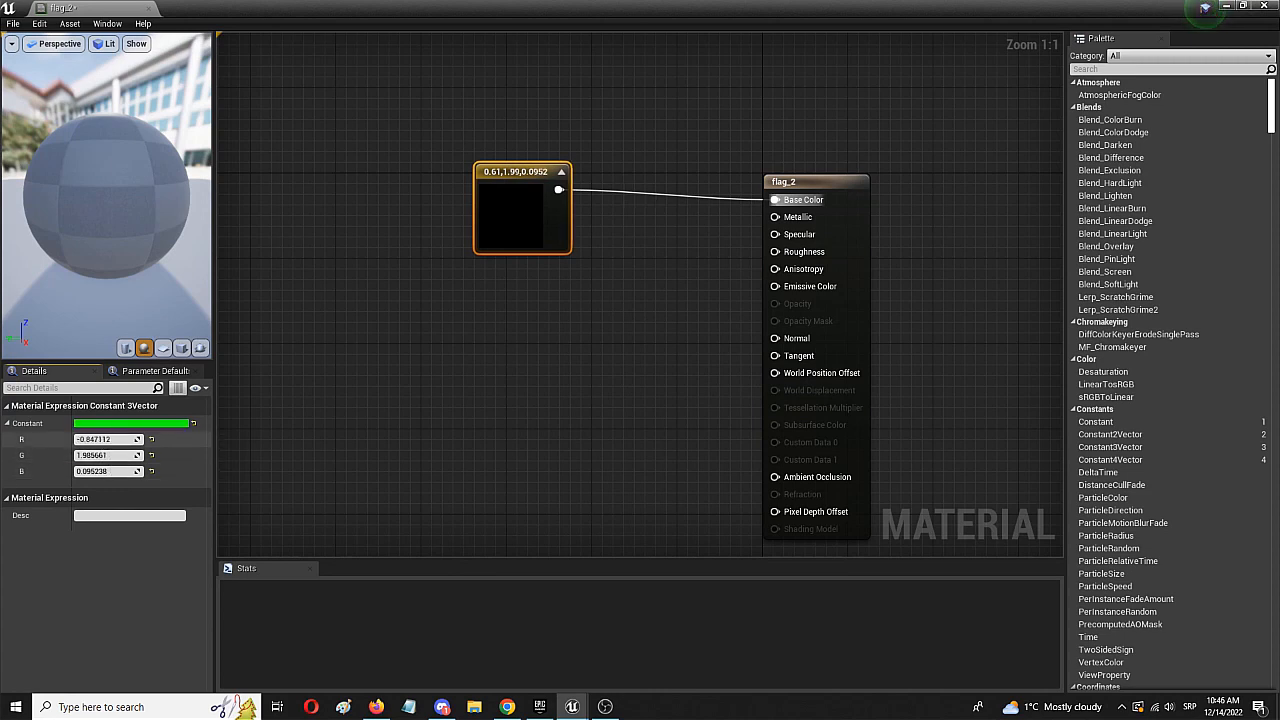
left_click(396, 355)
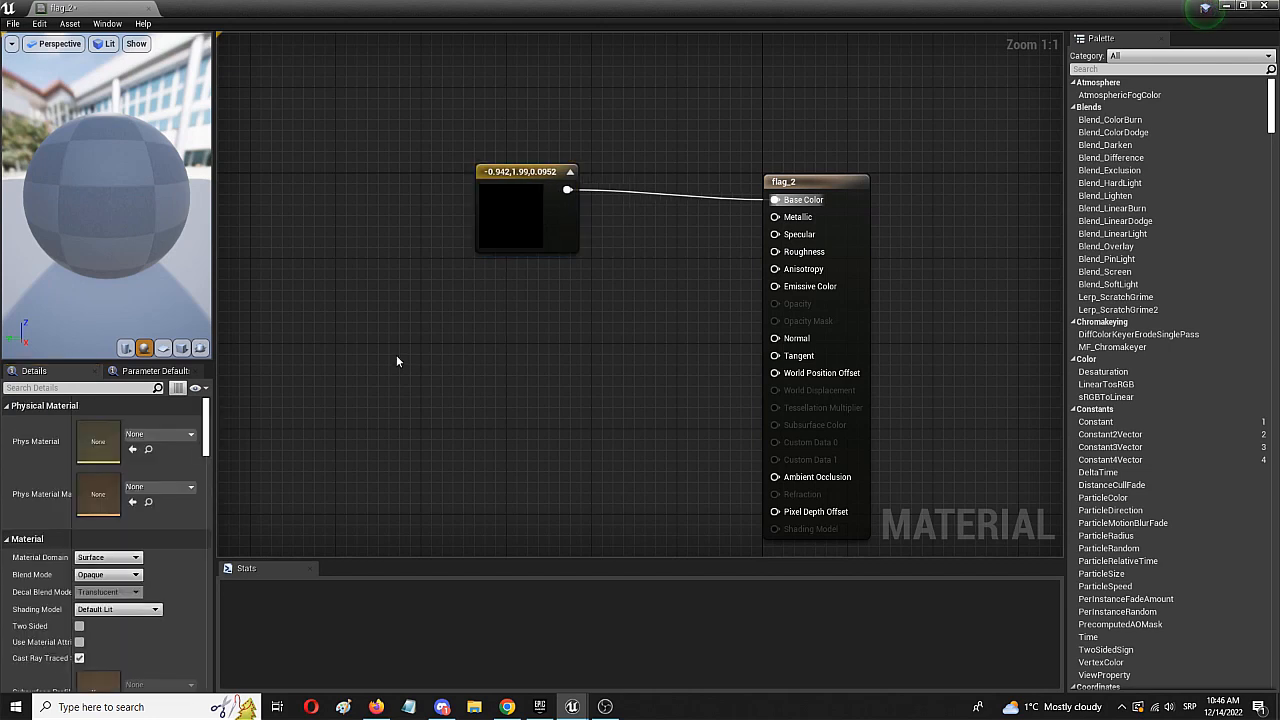
left_click_drag(488, 209, 488, 220)
left_click(13, 23)
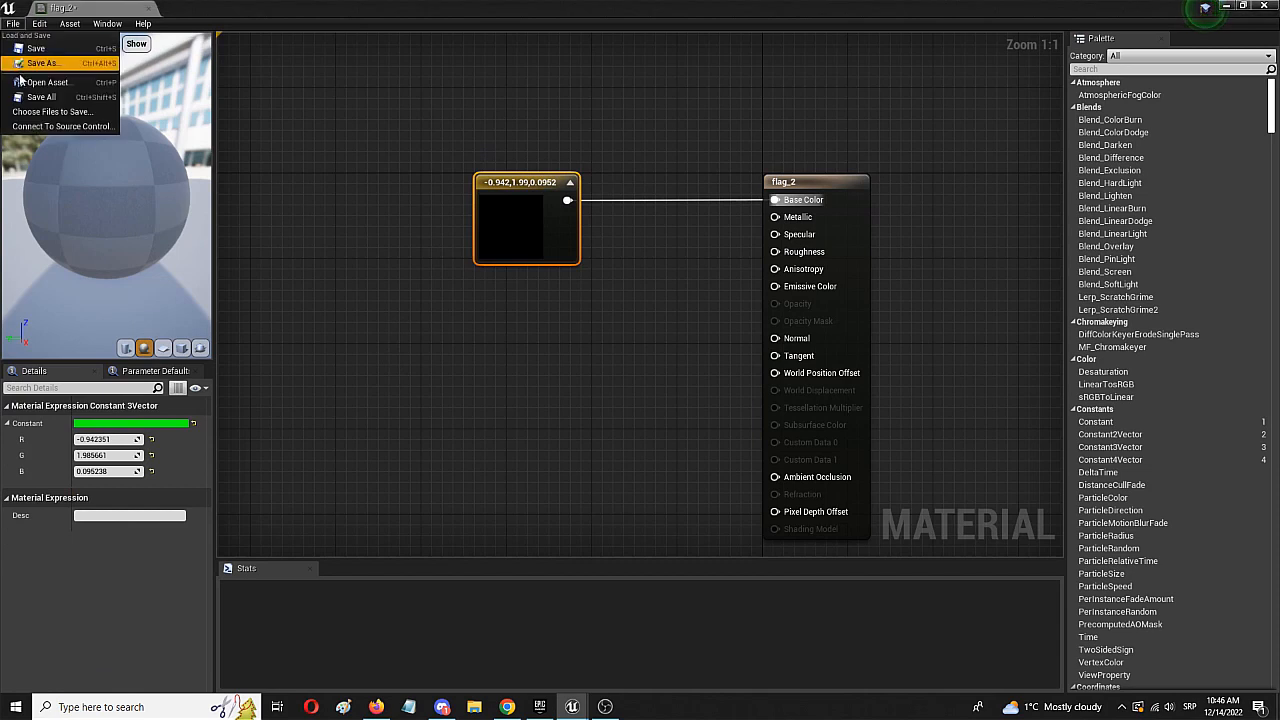
left_click(51, 52)
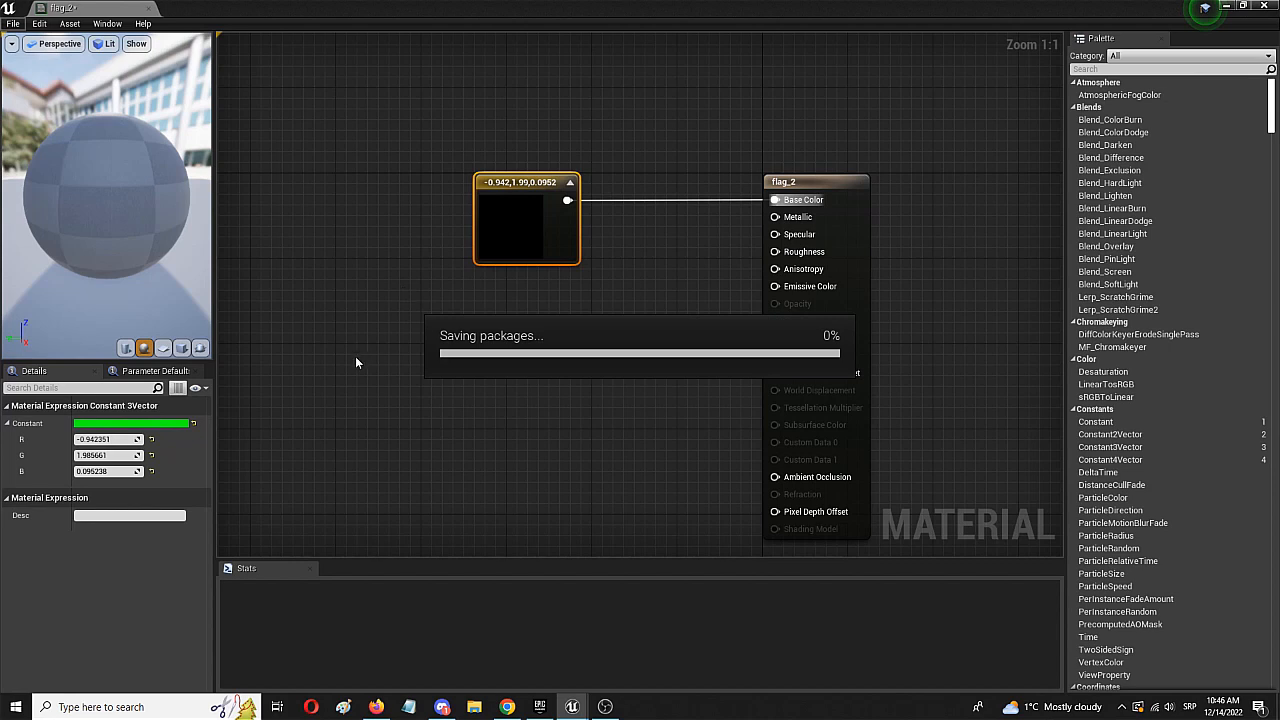
- Add a Panner node to the material graph and place it below the colour constant
right_click(417, 402)
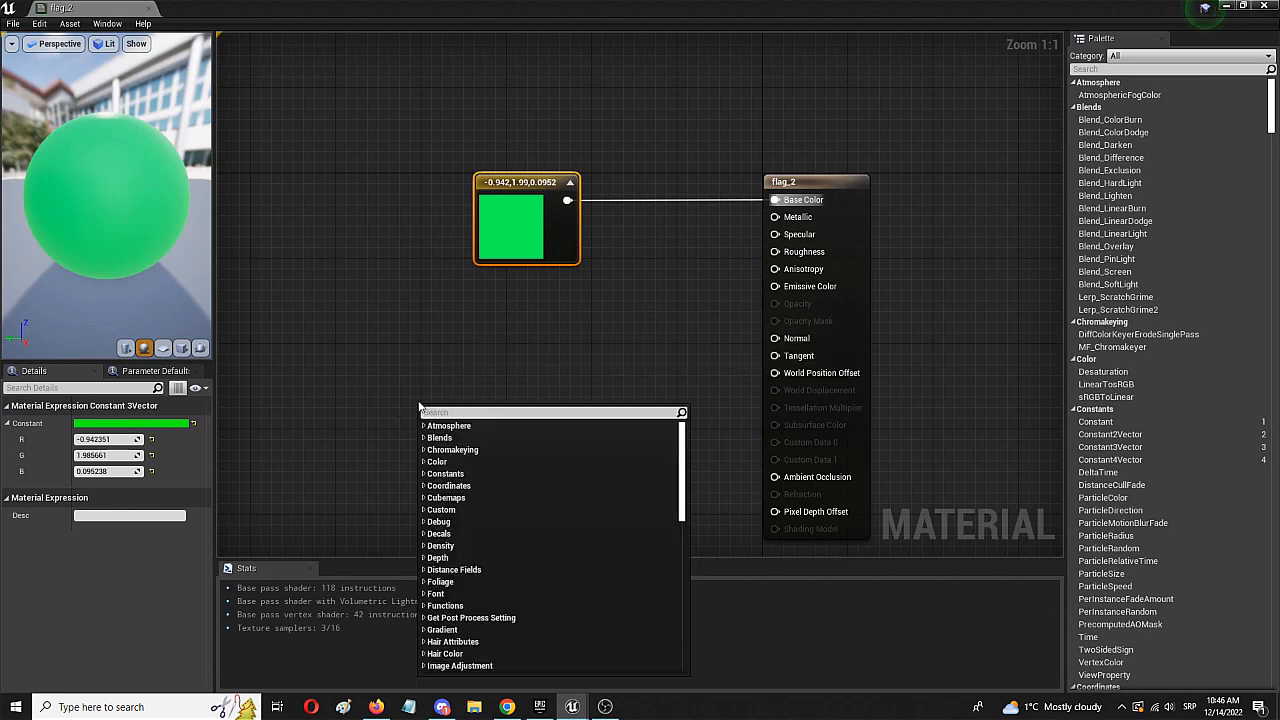
type("panner")
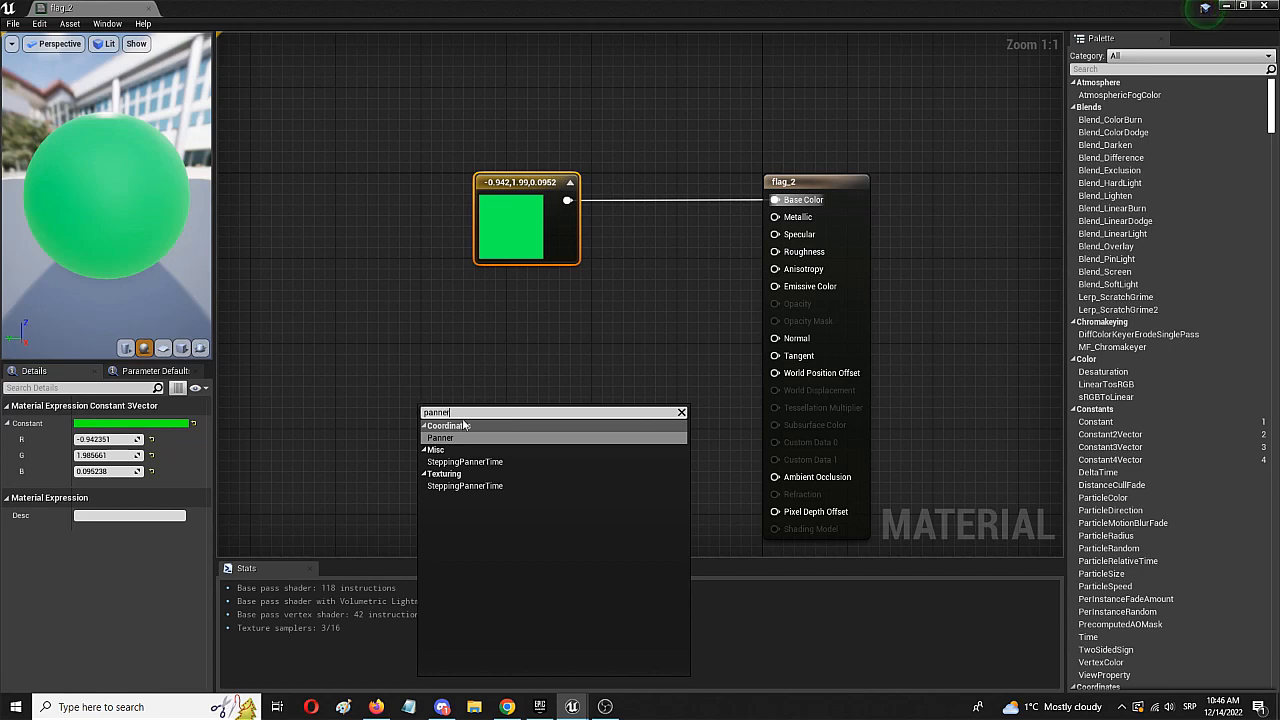
left_click(462, 438)
left_click_drag(460, 419, 400, 364)
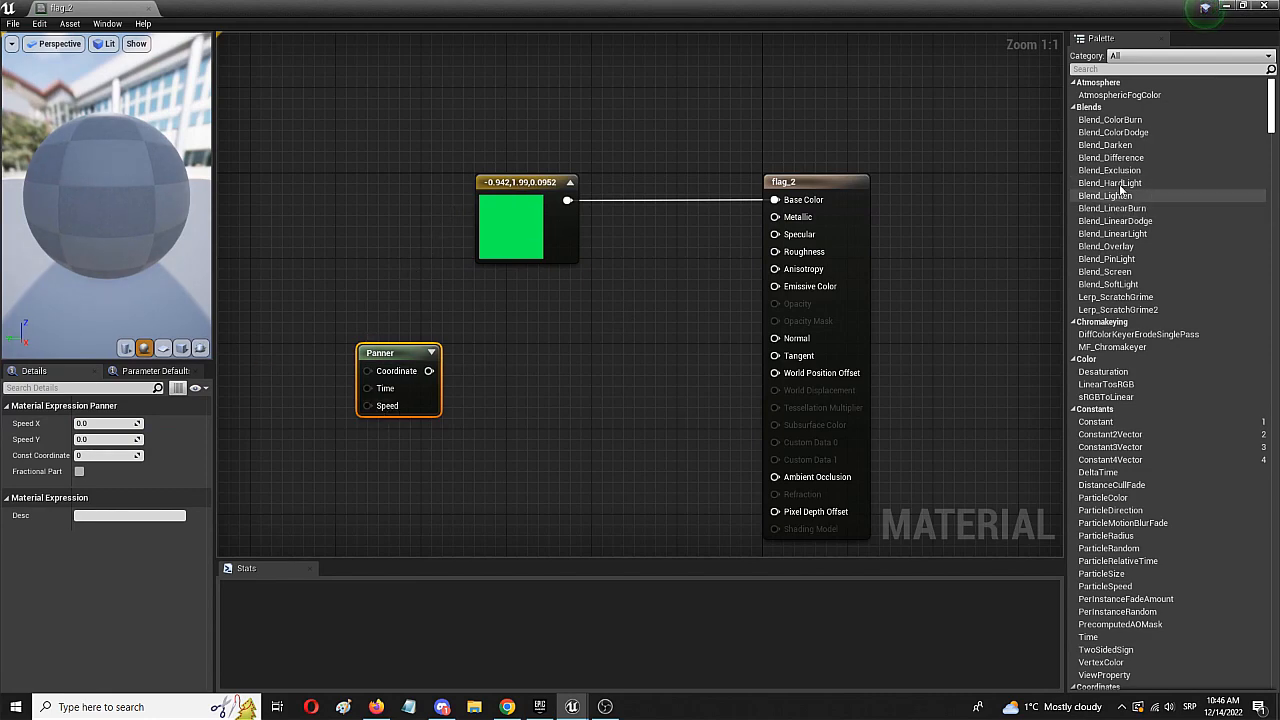
- Add a Sine node beside the Panner and wire Panner to Sine and Sine to World Position Offset
left_click(1135, 70)
type("si")
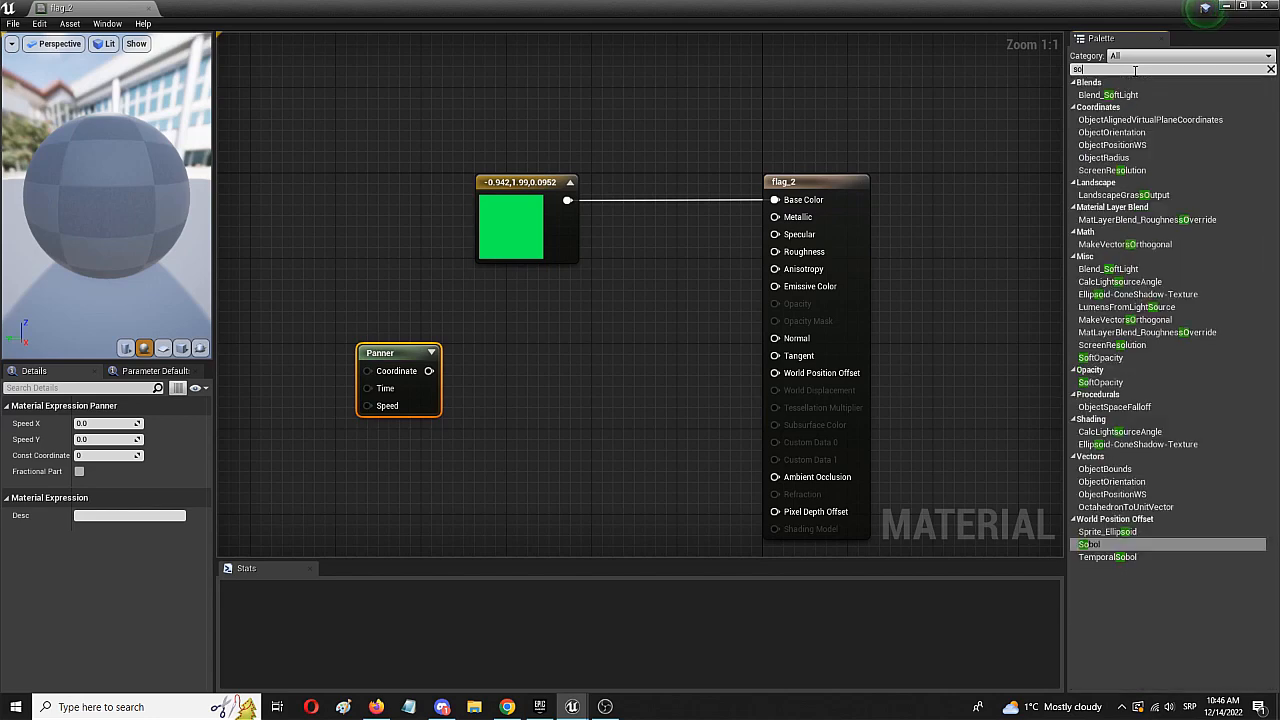
type("ne")
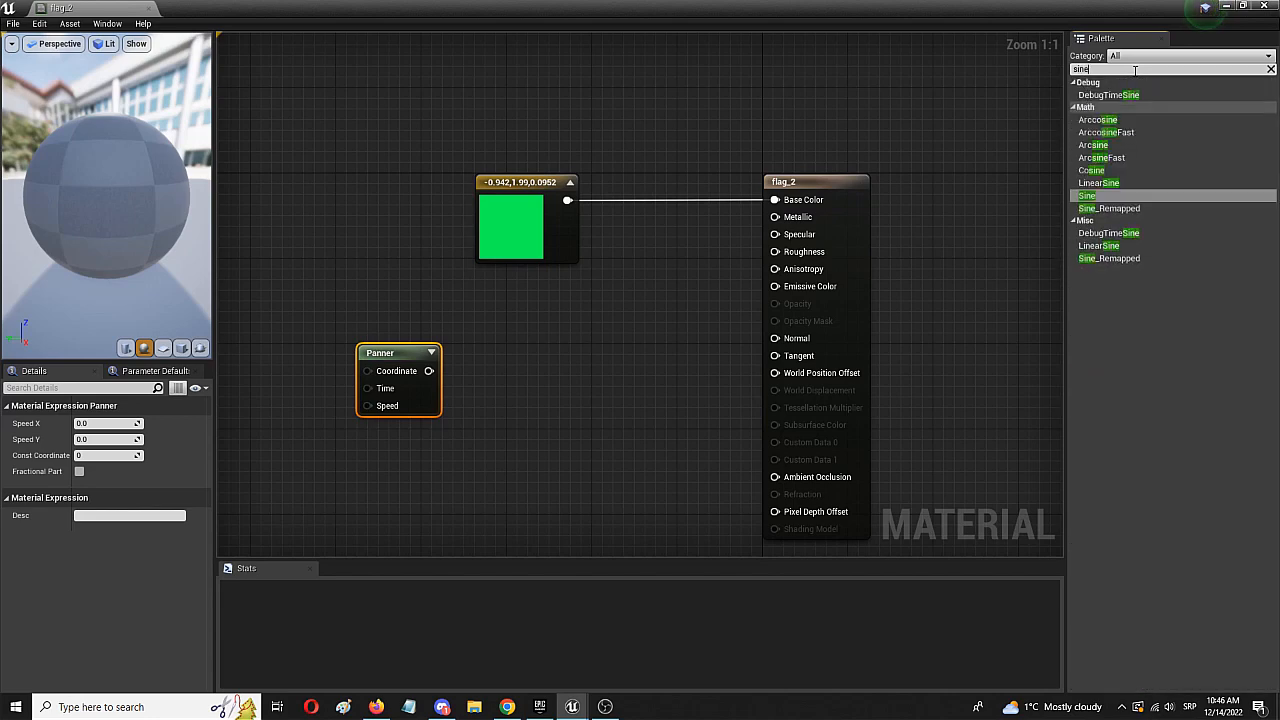
left_click(1092, 196)
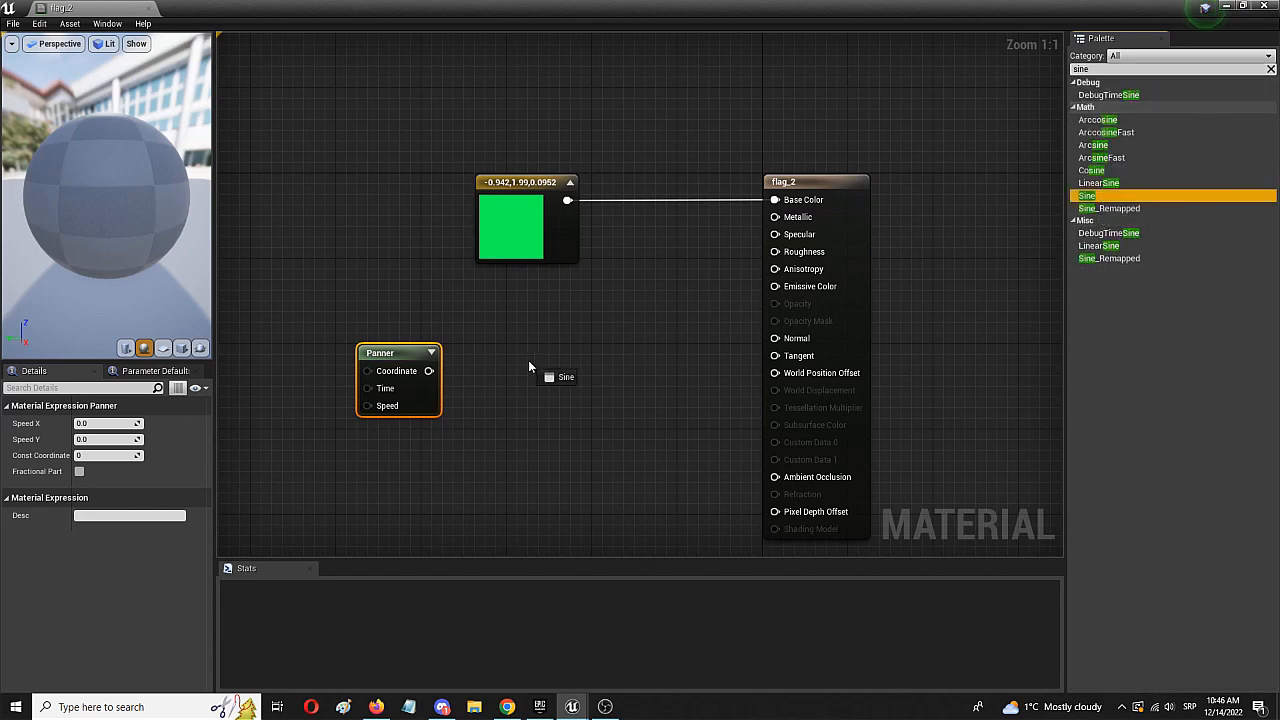
left_click_drag(529, 366, 558, 356)
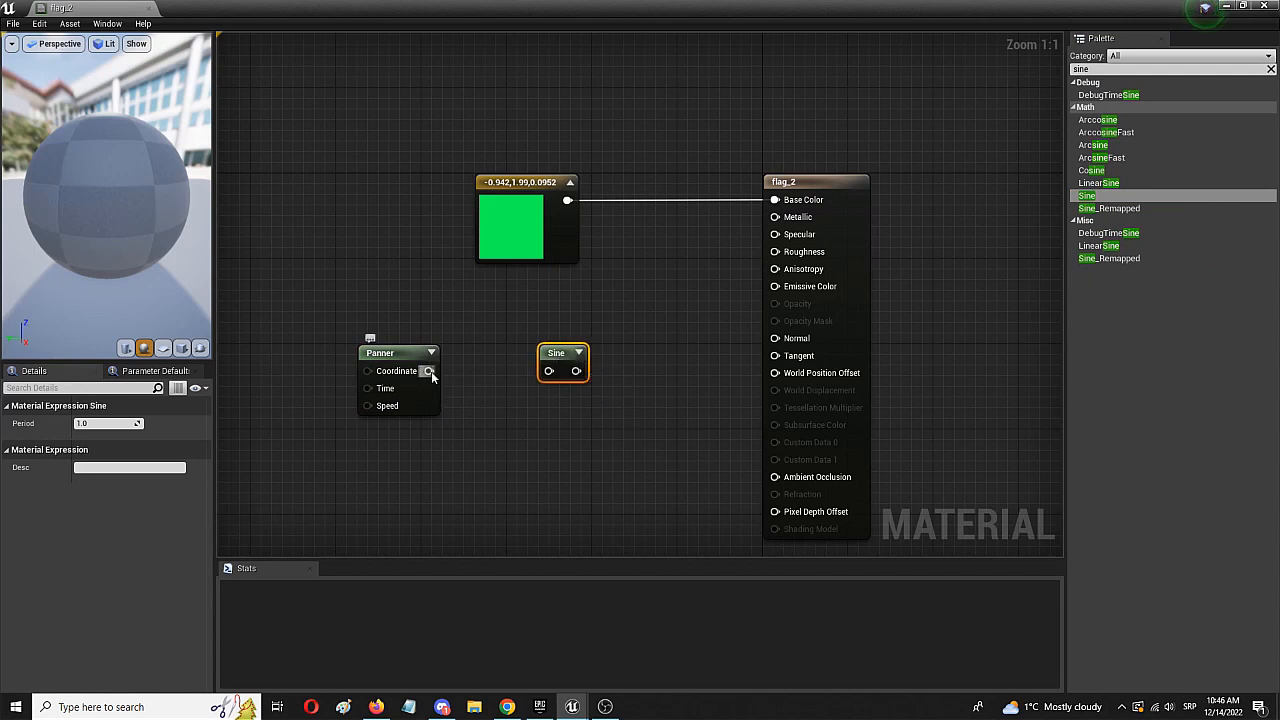
left_click_drag(429, 371, 548, 376)
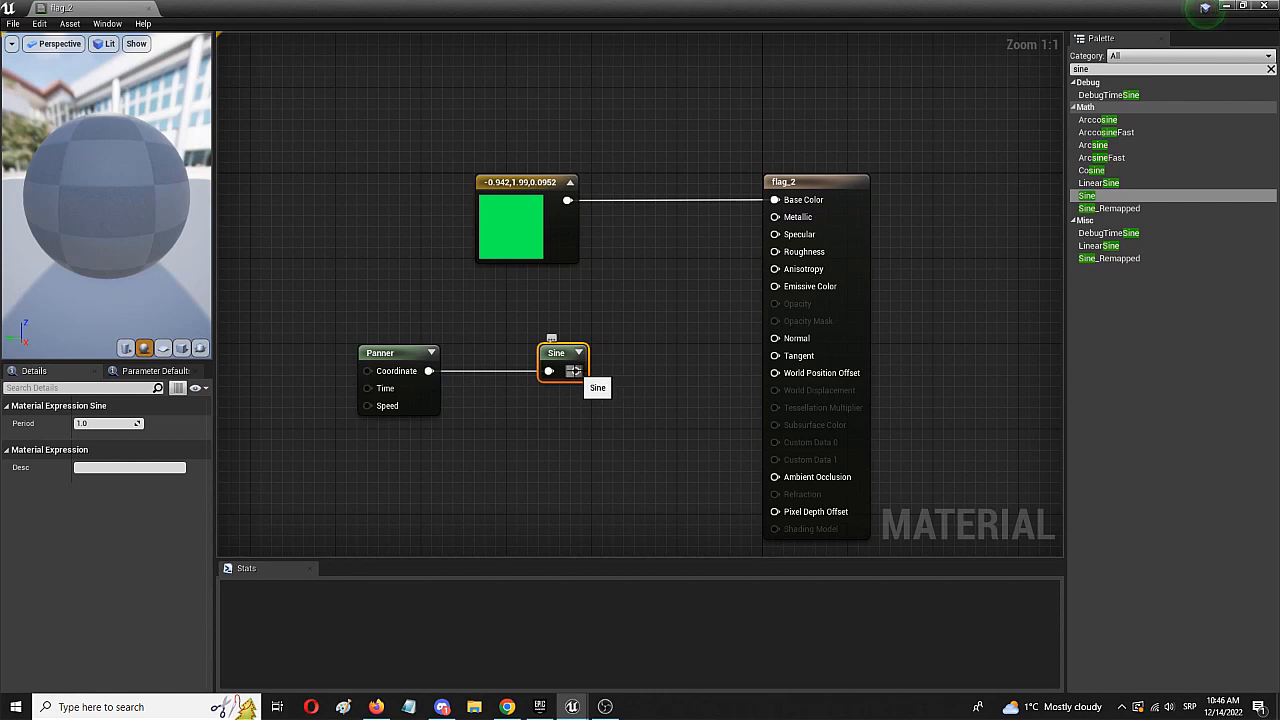
left_click_drag(575, 371, 788, 380)
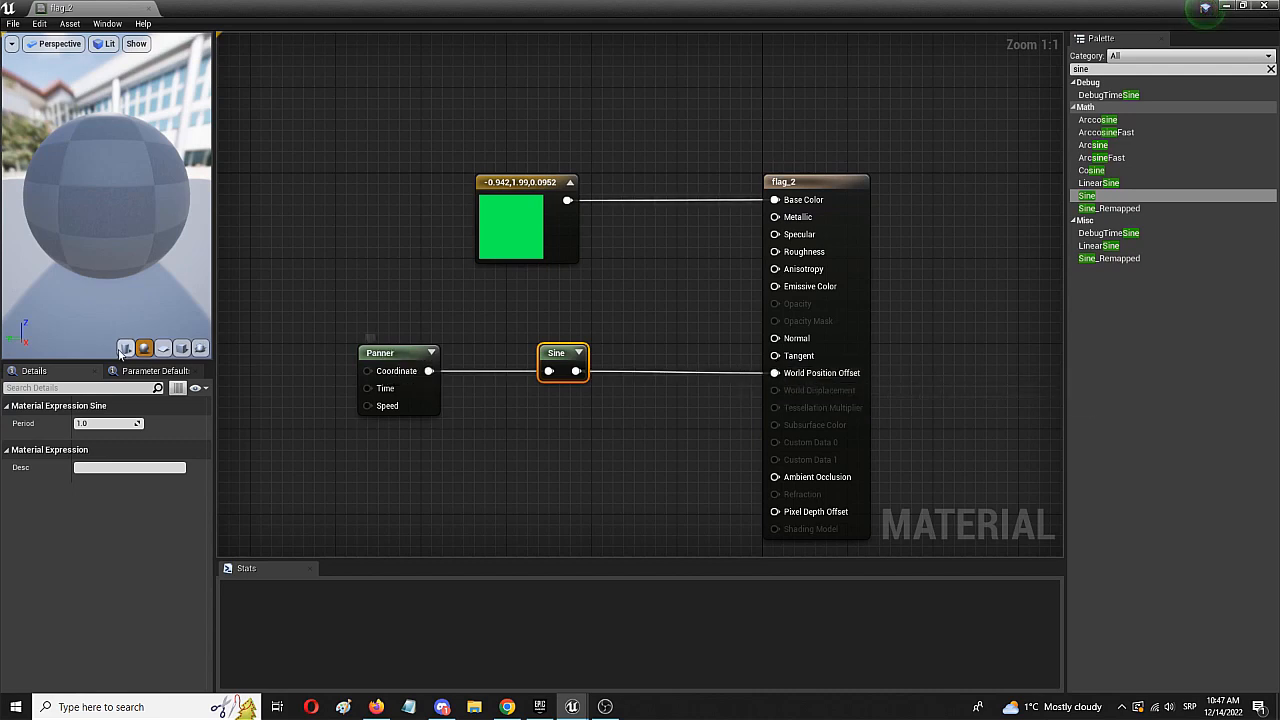
- Set the Panner's Speed X to 0.9 and Speed Y to 0.8 and save the material
left_click(402, 353)
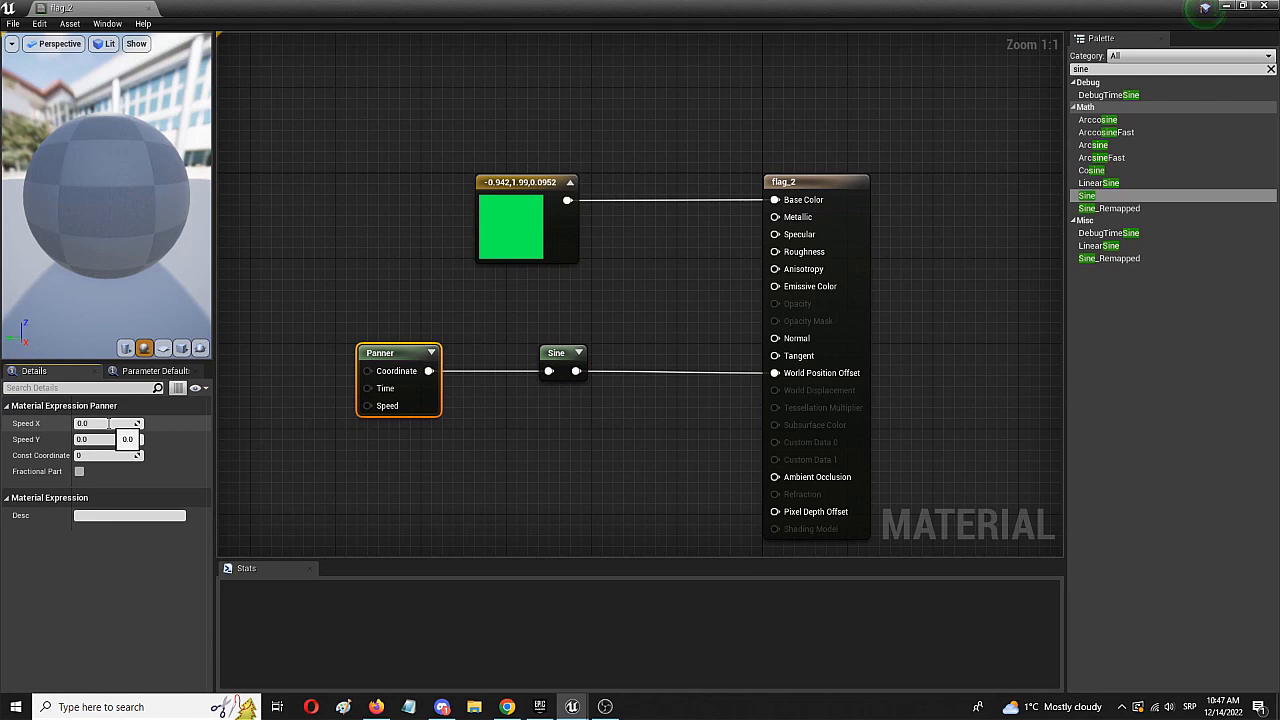
type("9")
key("Return")
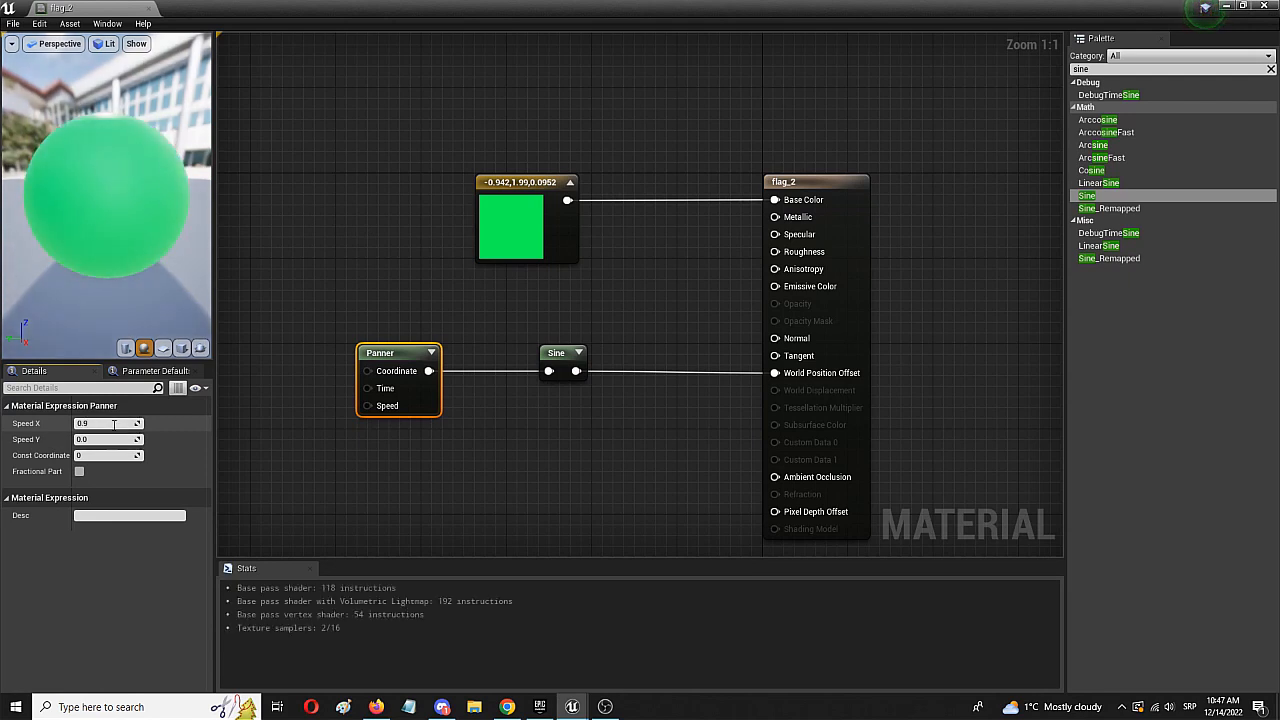
left_click(106, 440)
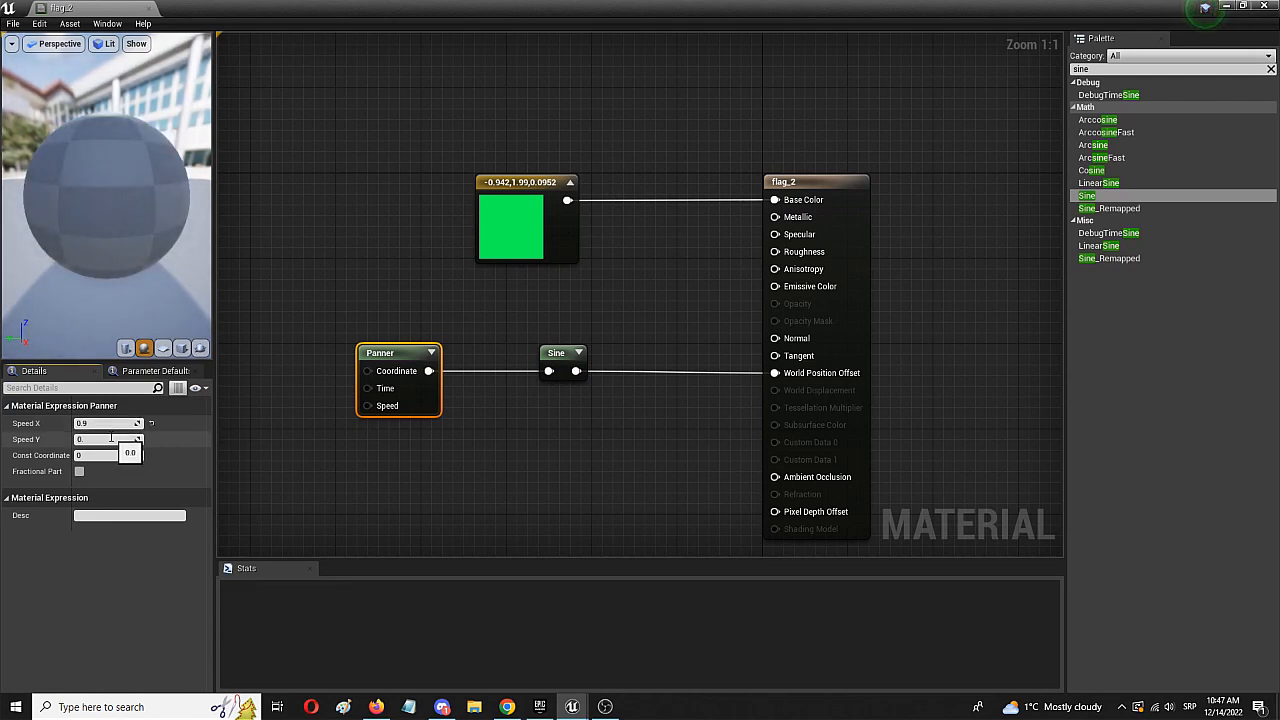
type("8")
key("Return")
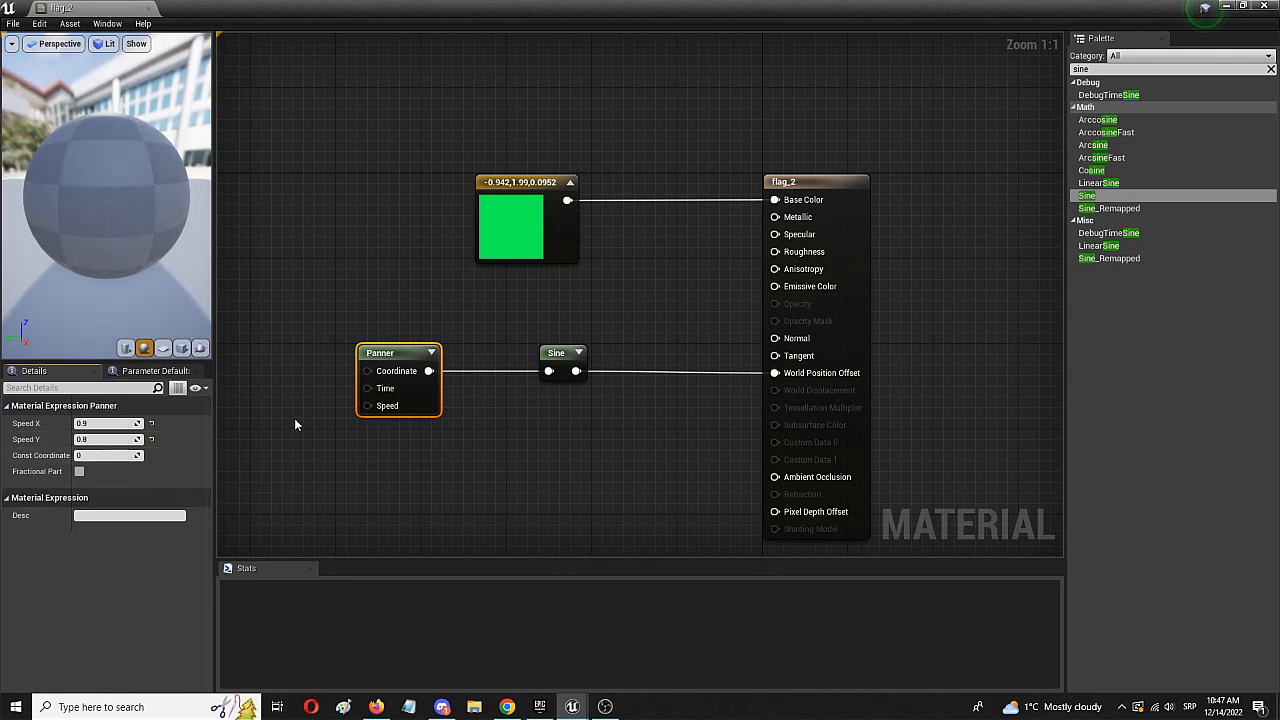
left_click(13, 23)
left_click(28, 57)
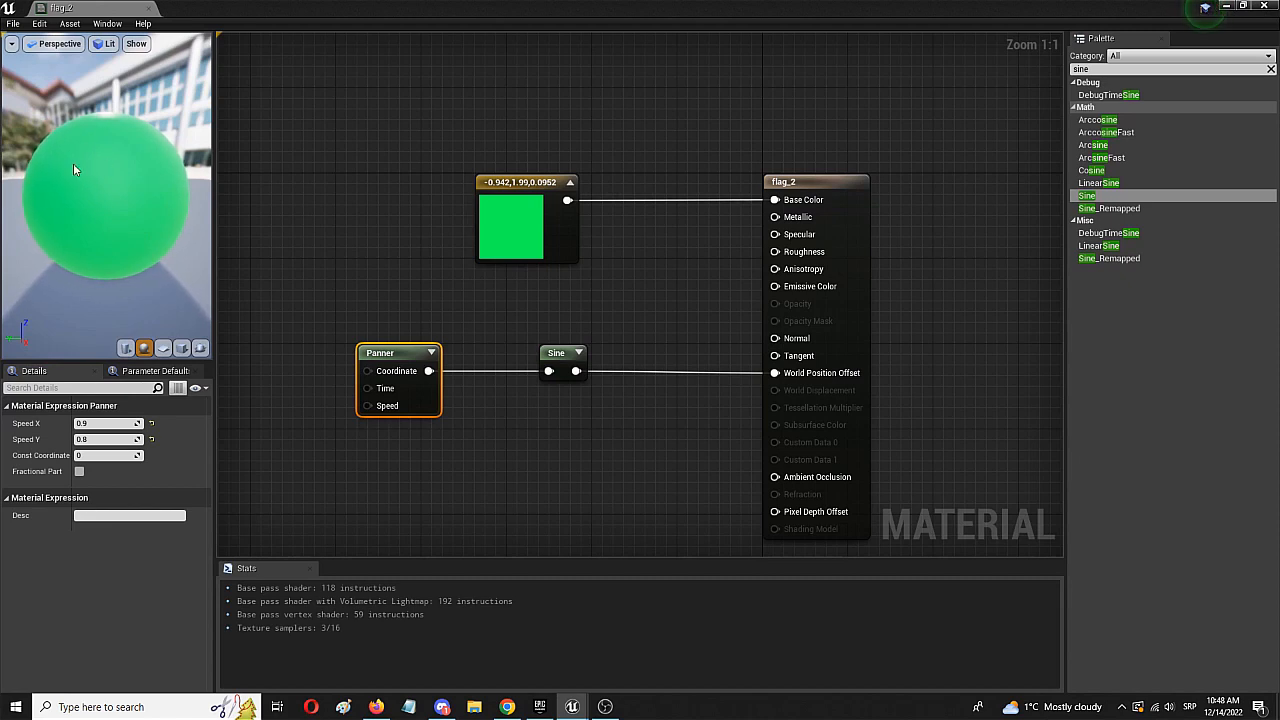
- Dock the material editor alongside the level editor and apply the flag_2 material to the flag plane in the level
left_click_drag(60, 8, 216, 10)
left_click(100, 8)
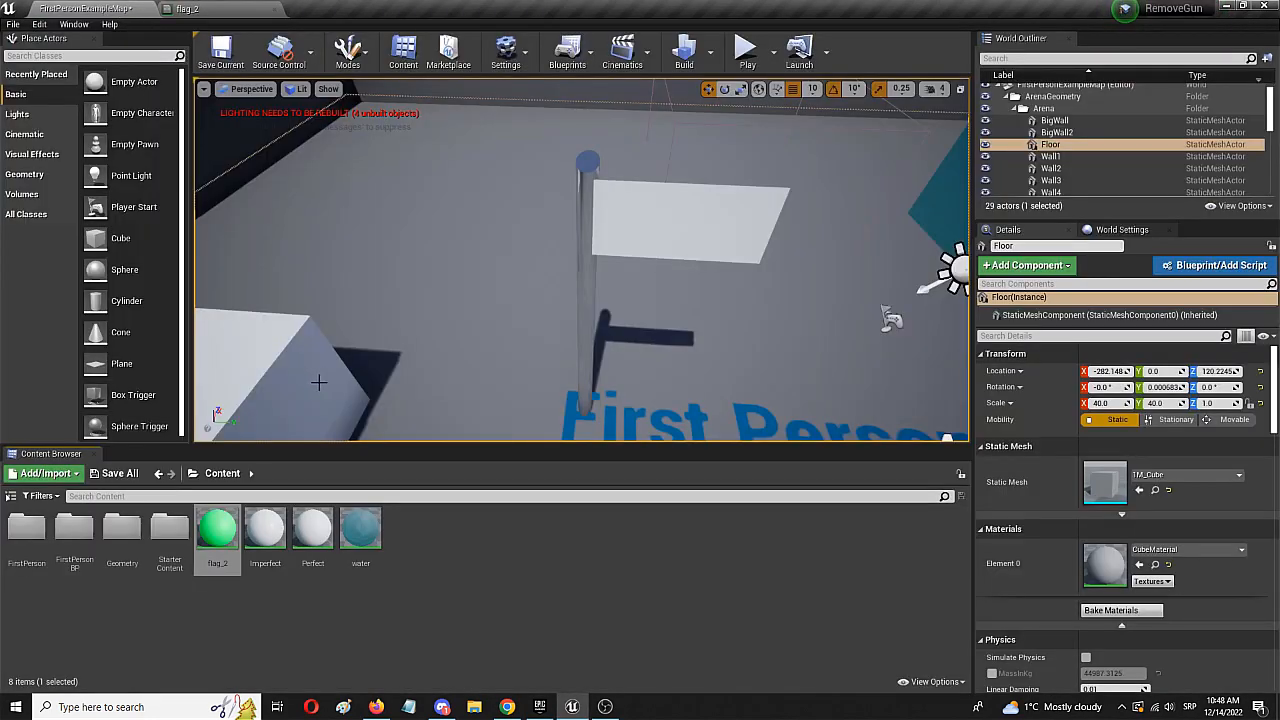
left_click_drag(217, 532, 678, 217)
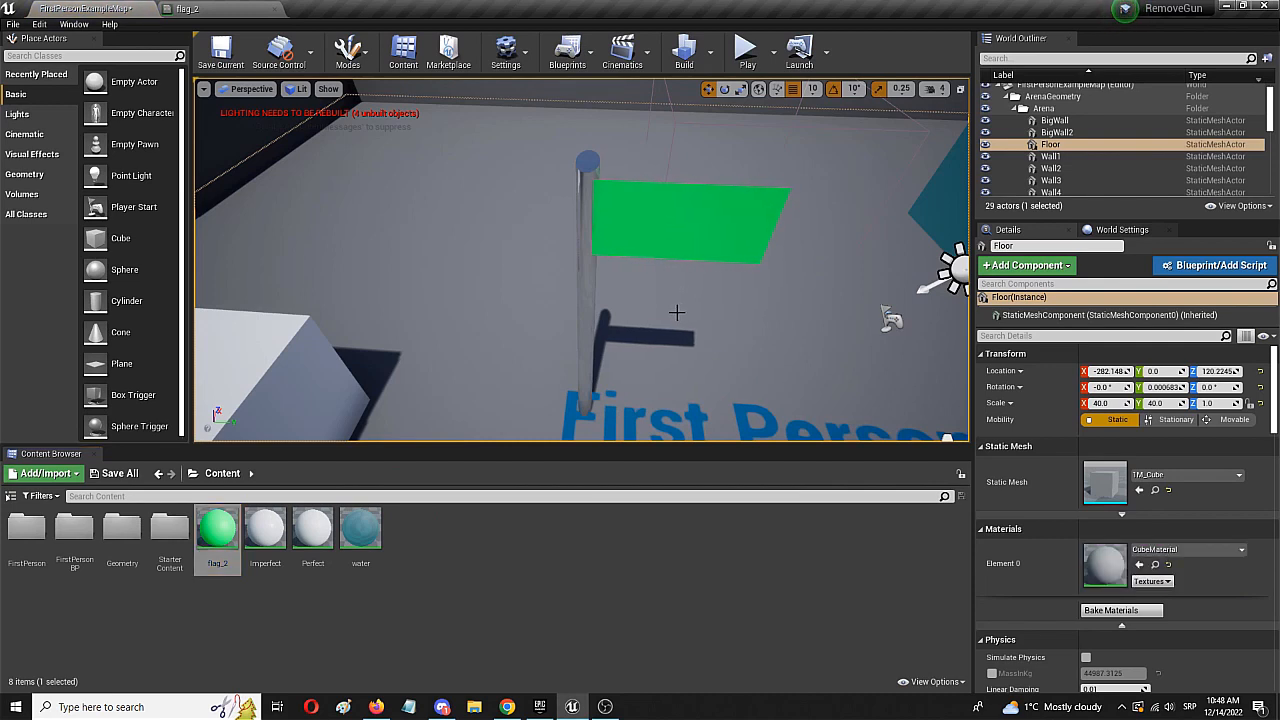
- Play the level, walk up to the pole to check the flag's movement, and stop the session
left_click(748, 52)
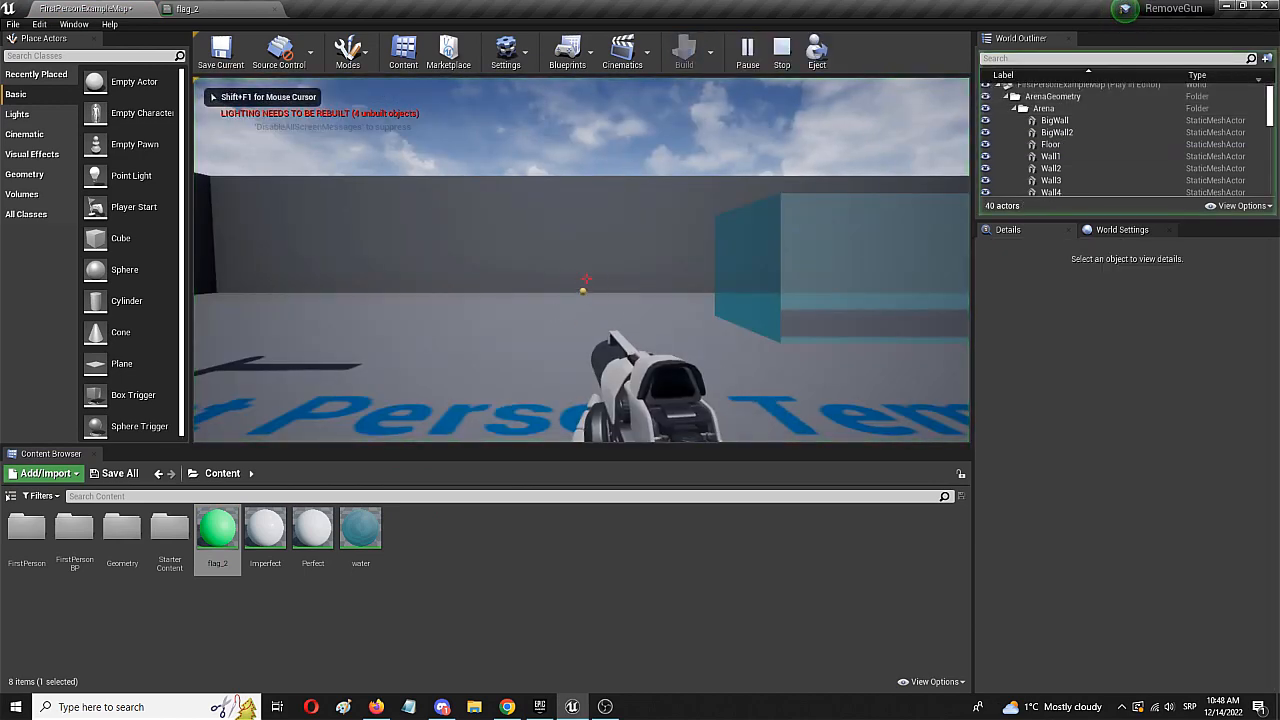
key("w")
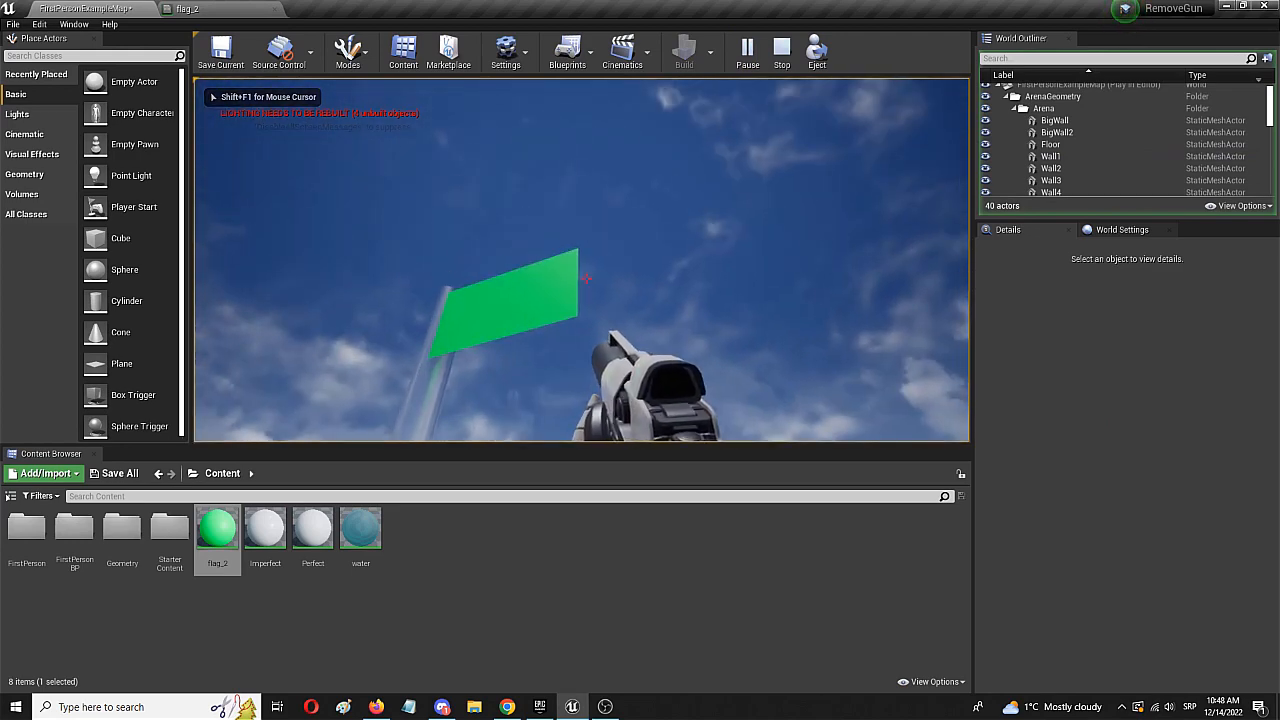
key("a")
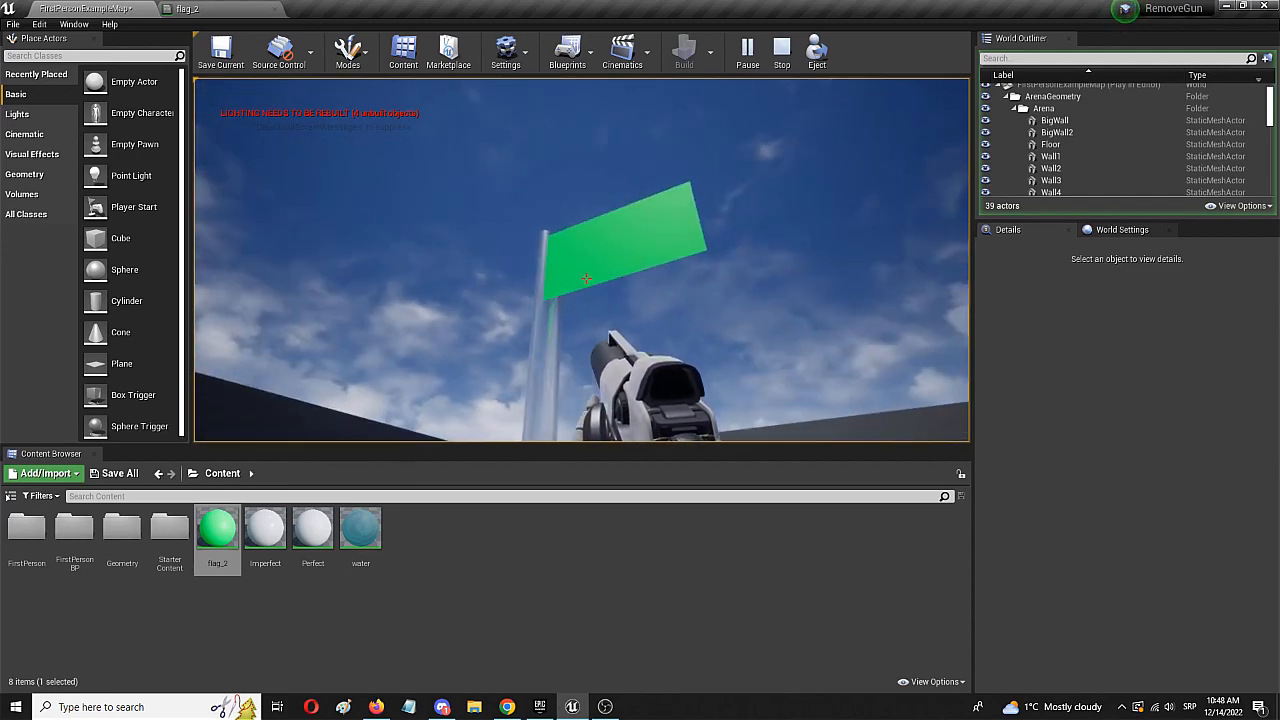
key("Escape")
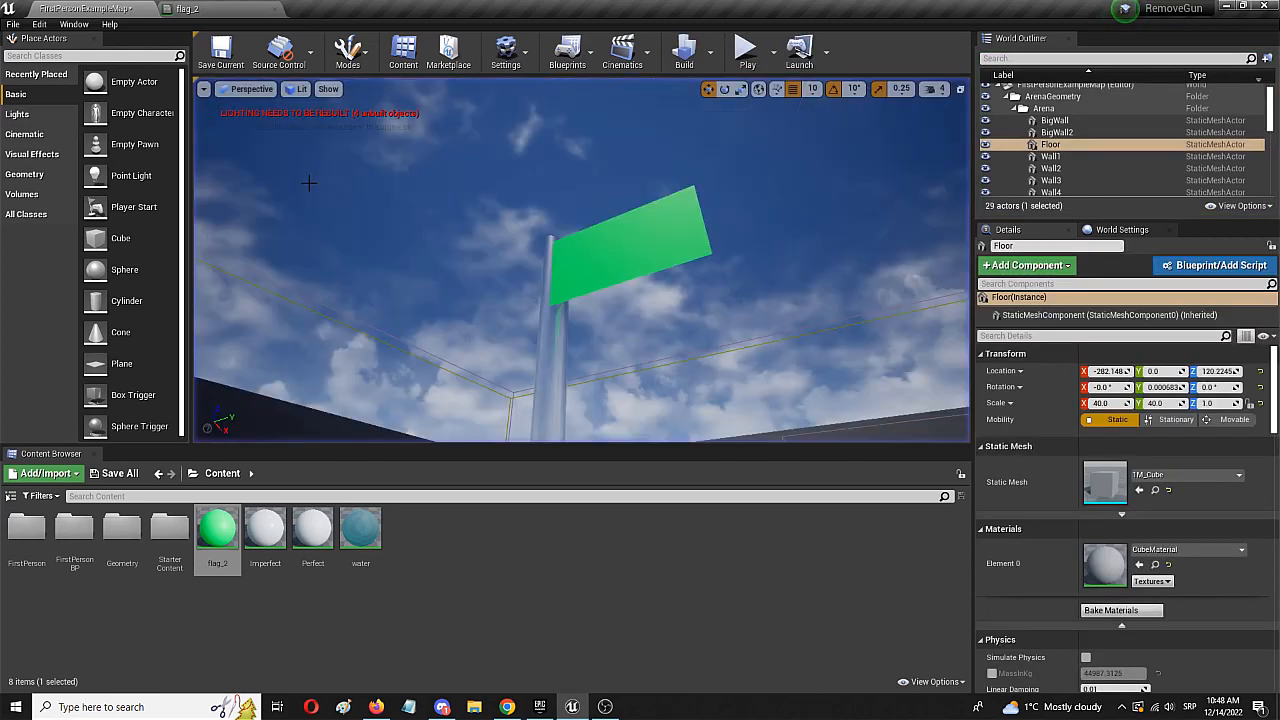
- Return to the flag_2 material, set the Panner's Speed X and Speed Y to 2, and save it
left_click(236, 10)
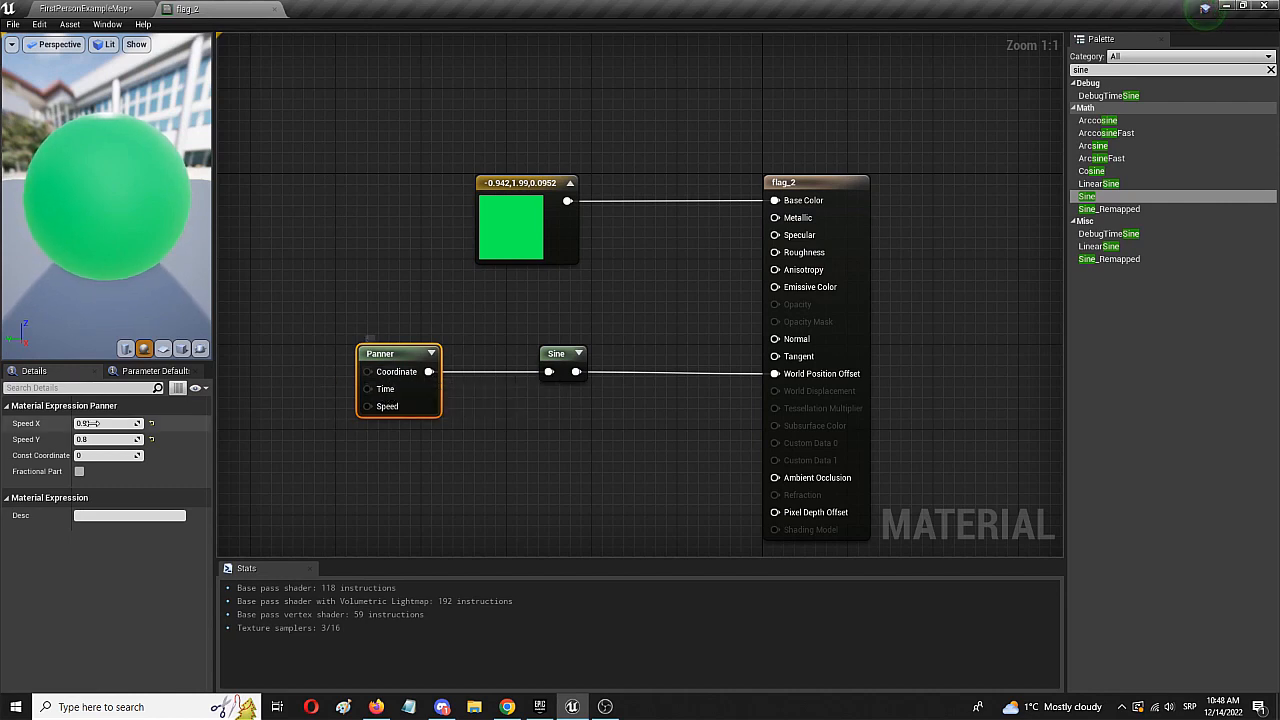
left_click(104, 423)
type("2")
key("Tab")
type("2")
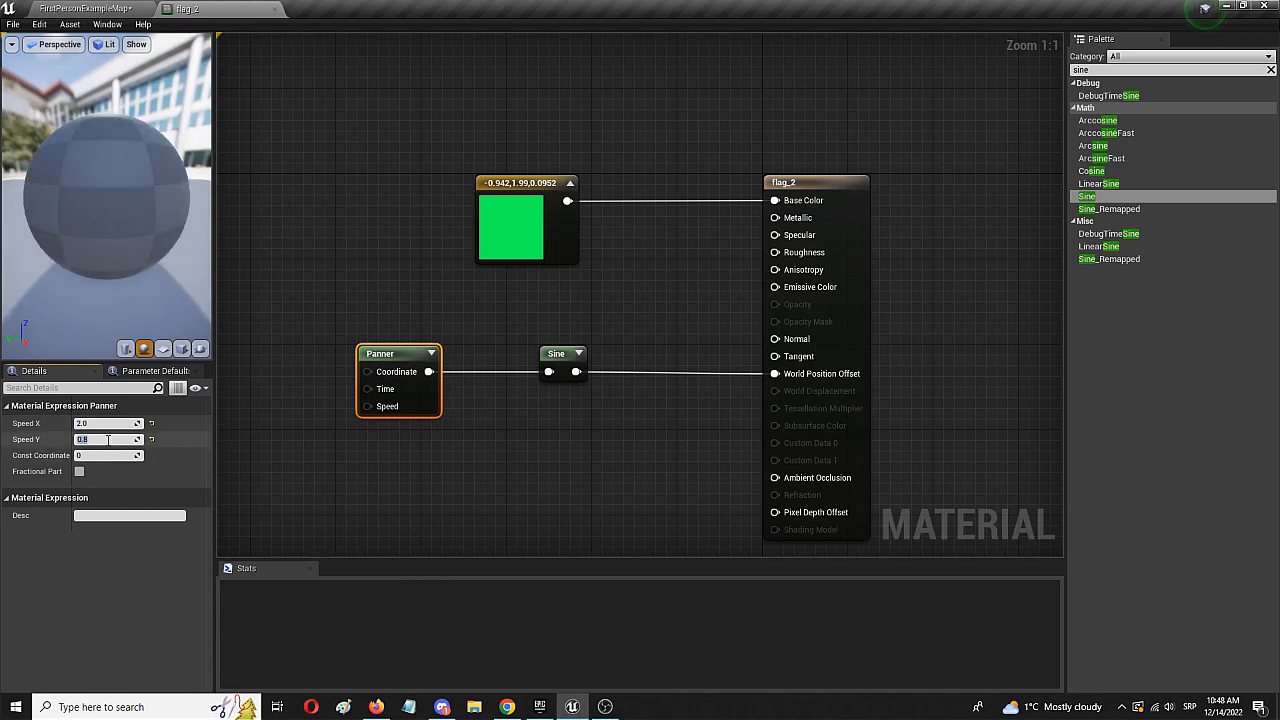
left_click(306, 493)
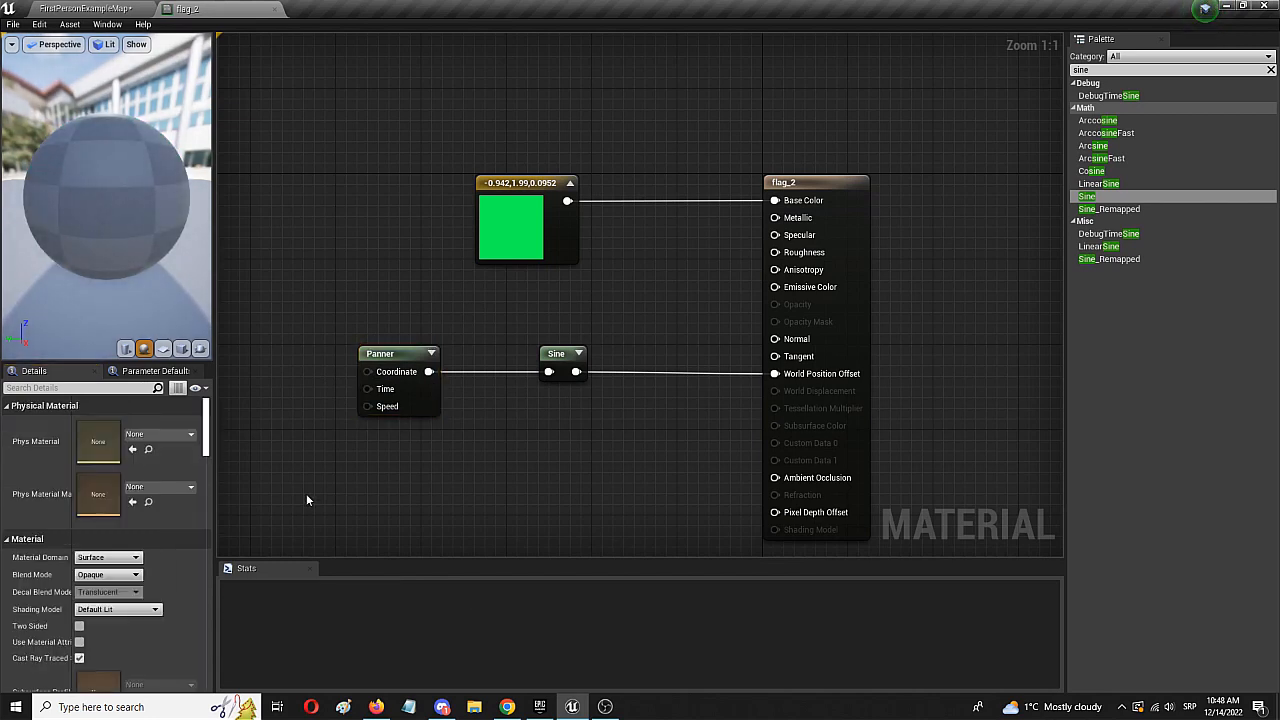
left_click(12, 24)
left_click(34, 53)
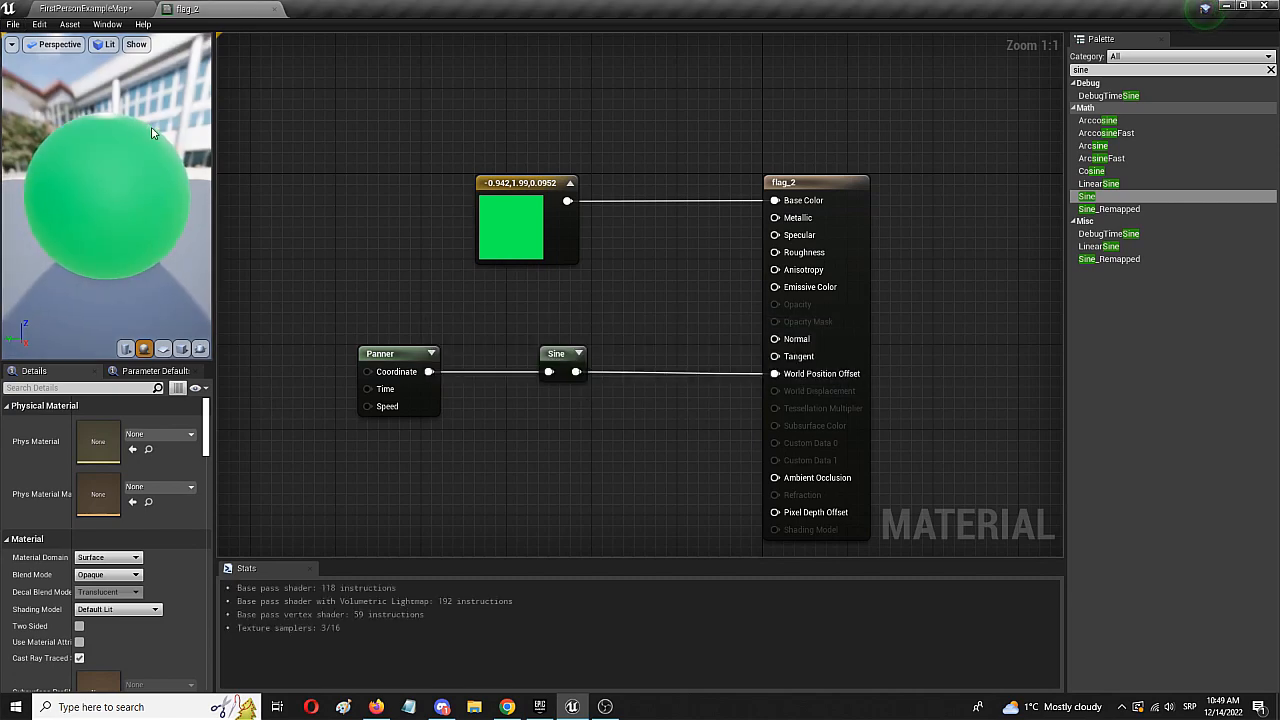
- Reposition the green flag plane against the pole in the level at location X 100, Y -520, and deselect it
left_click(117, 7)
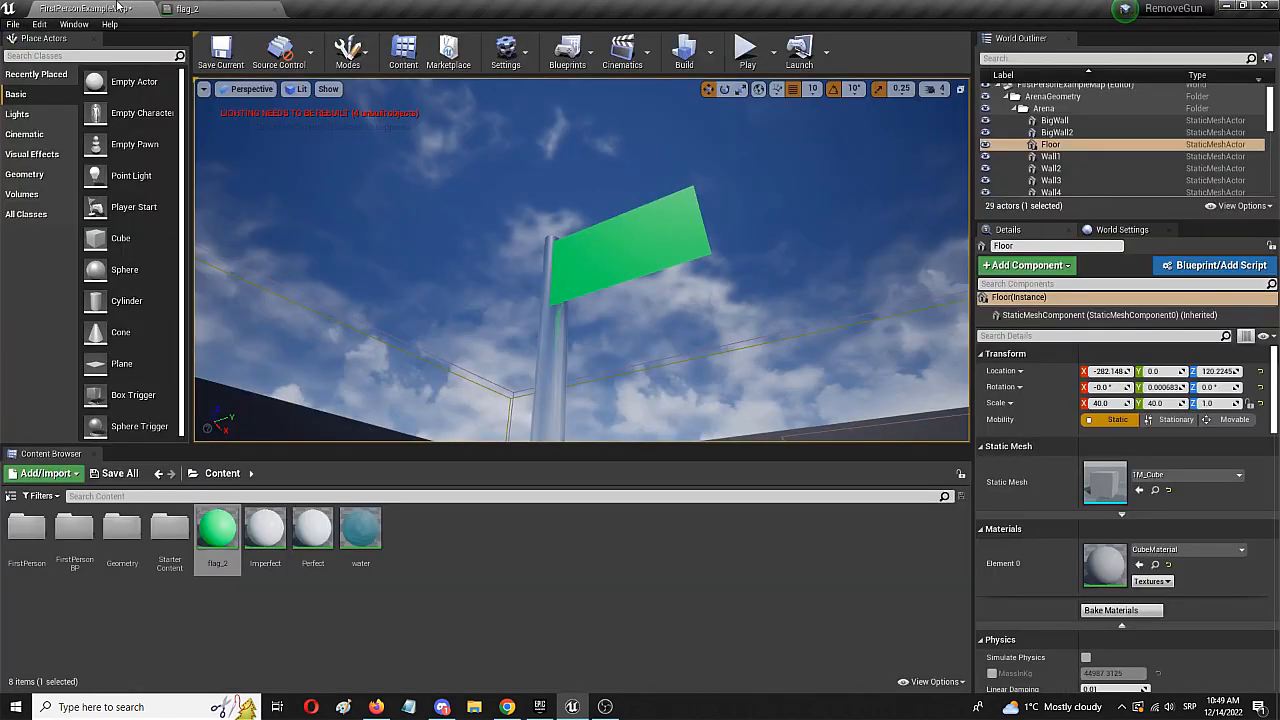
left_click(592, 270)
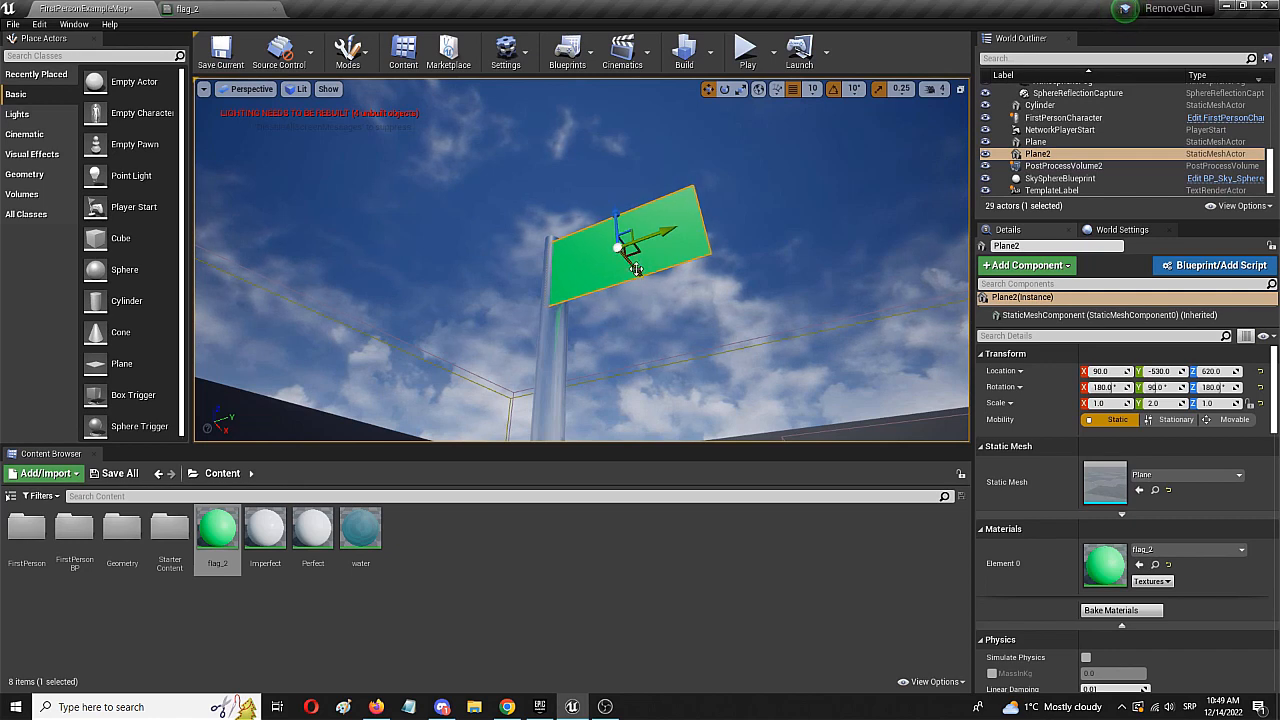
left_click_drag(636, 269, 642, 277)
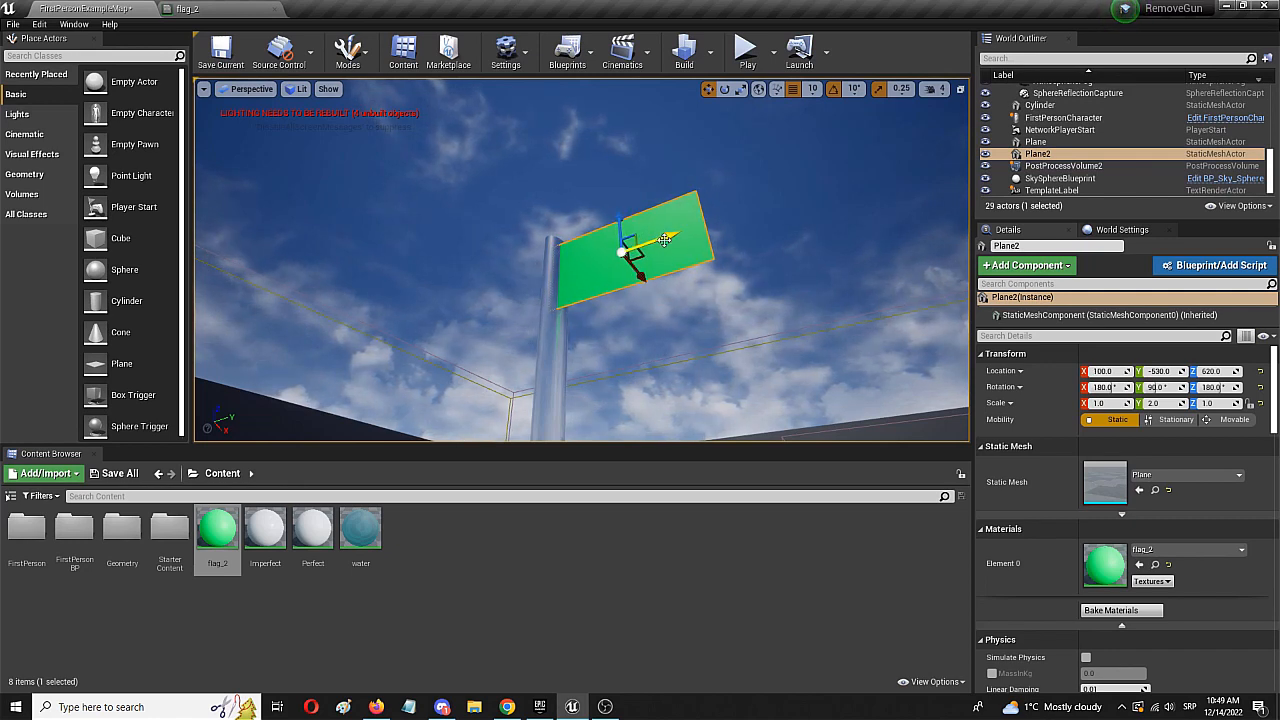
left_click(706, 343)
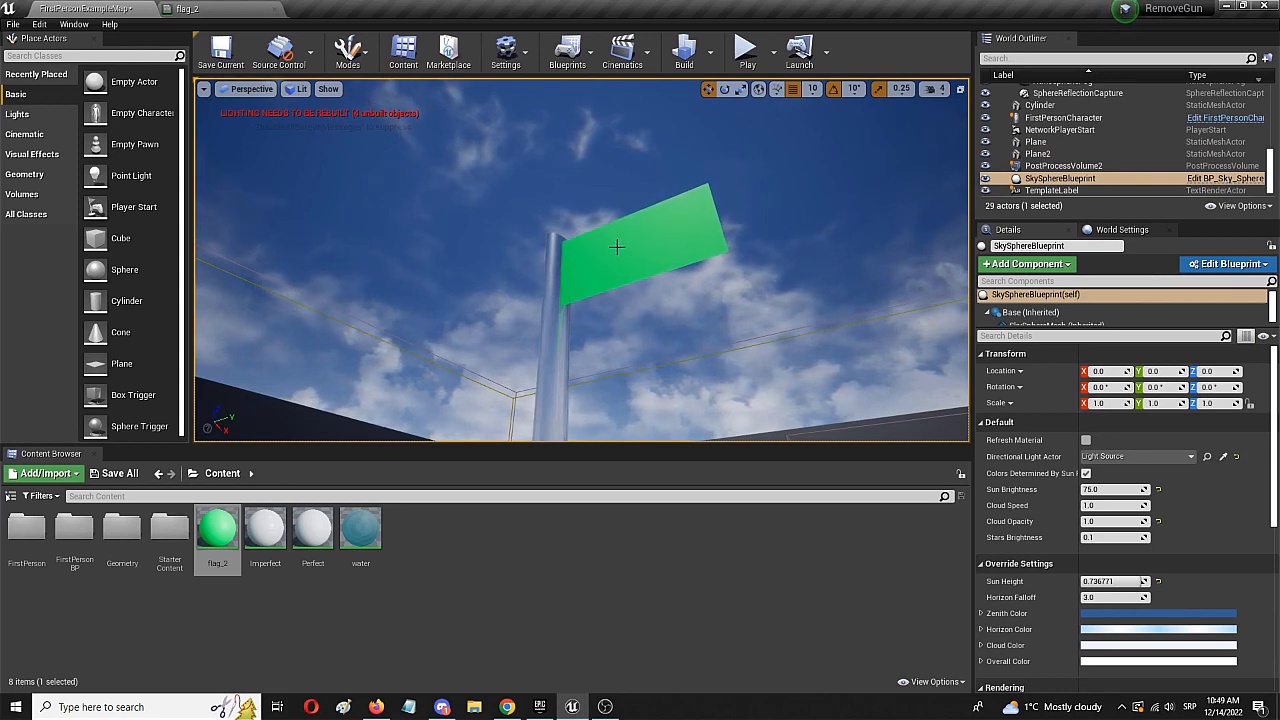
- Review the whole flag and pole from farther away in the level, along with the flag_2 material graph
right_click_drag(392, 281, 432, 376)
key("s")
key("s")
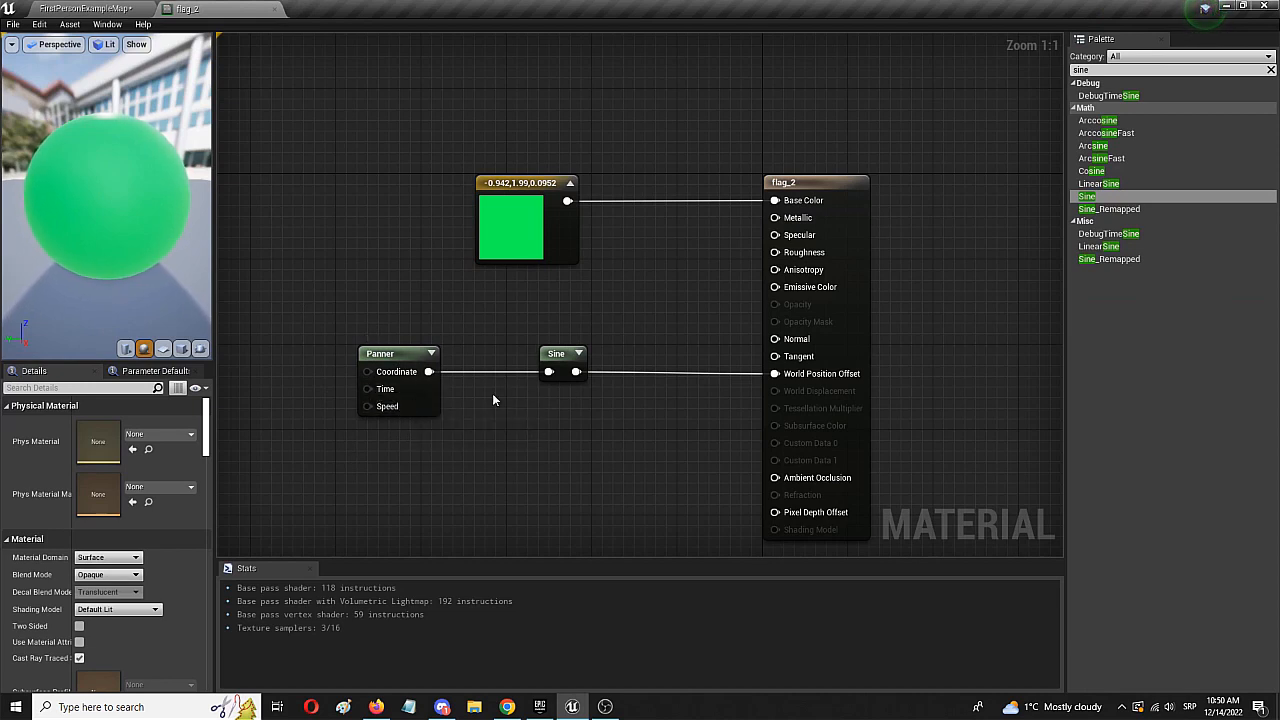
left_click(66, 10)
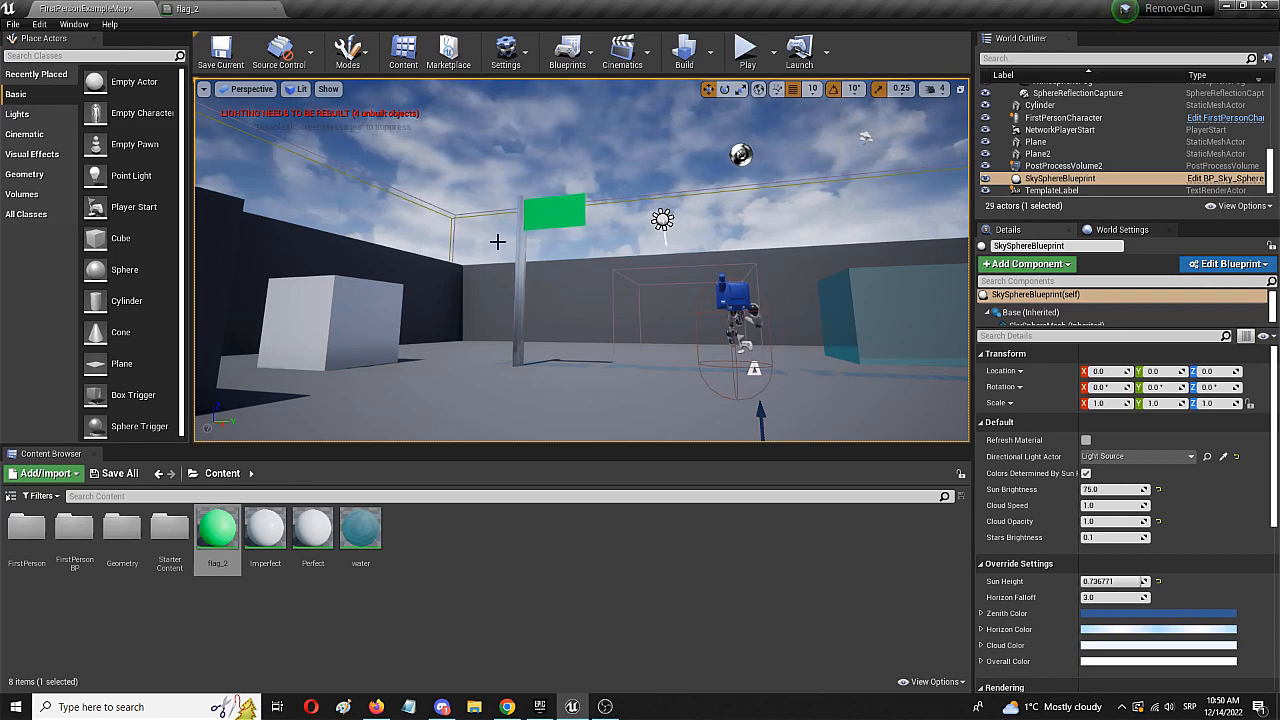
left_click(182, 8)
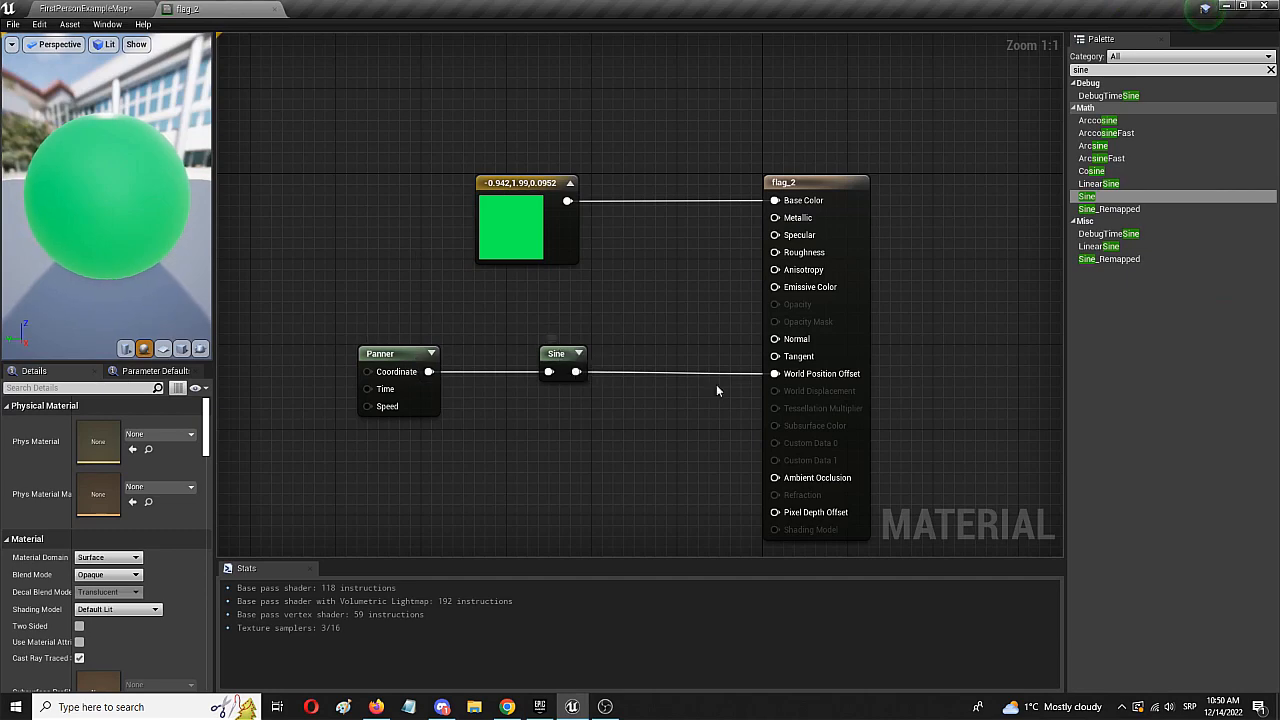
left_click(47, 8)
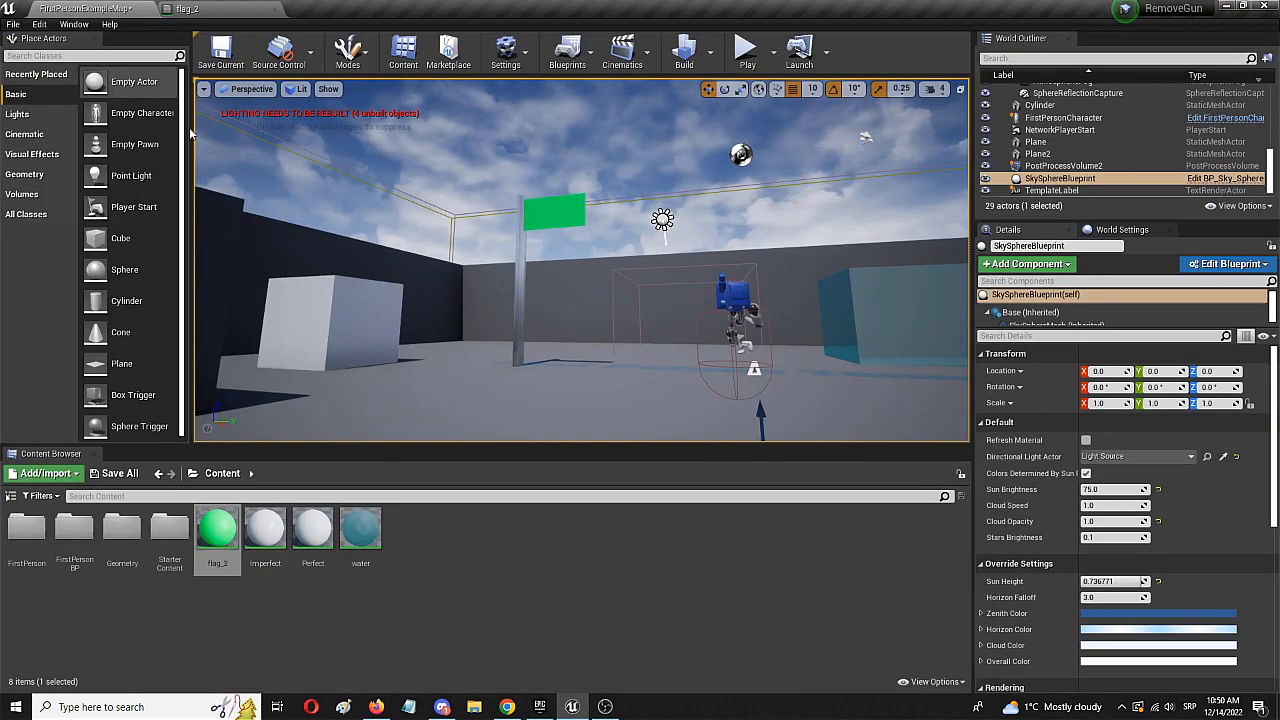